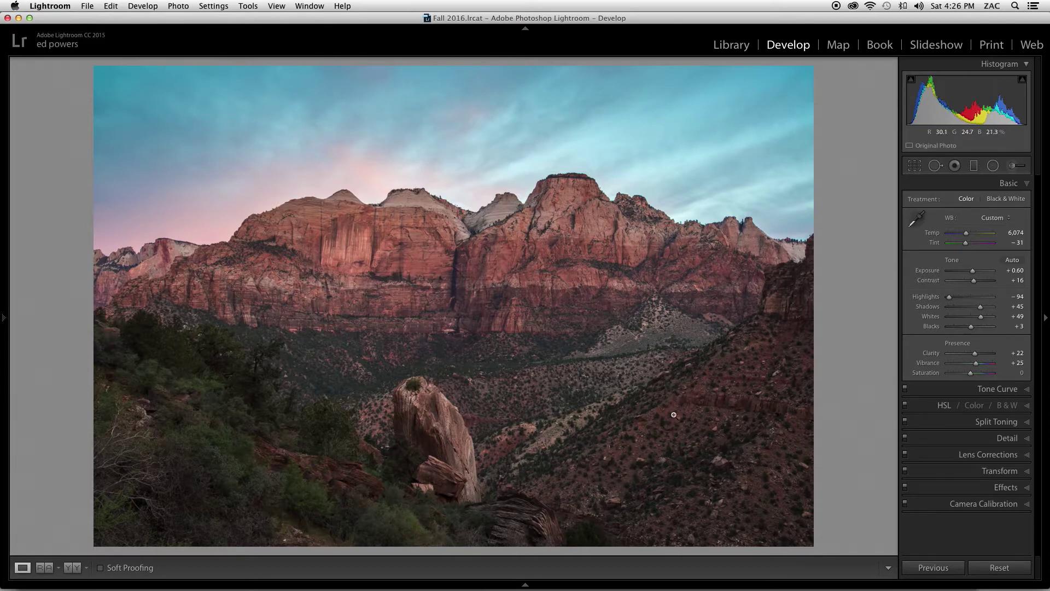
Step: Reset all develop adjustments on the canyon photo and leave the basic adjustments expanded
{"action": "left_click", "coordinate": [993, 569]}
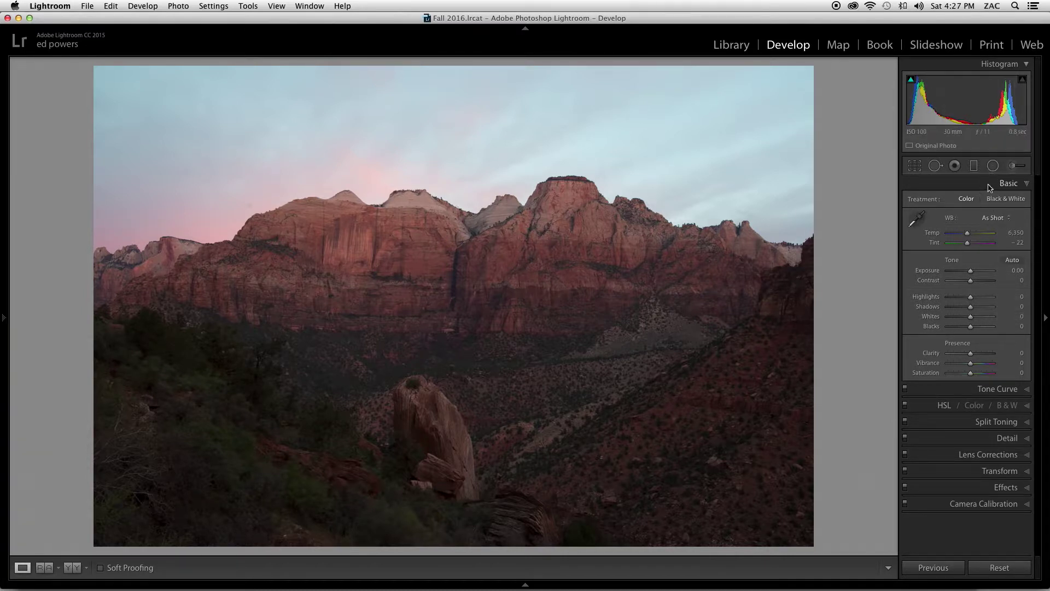
{"action": "left_click", "coordinate": [1013, 184]}
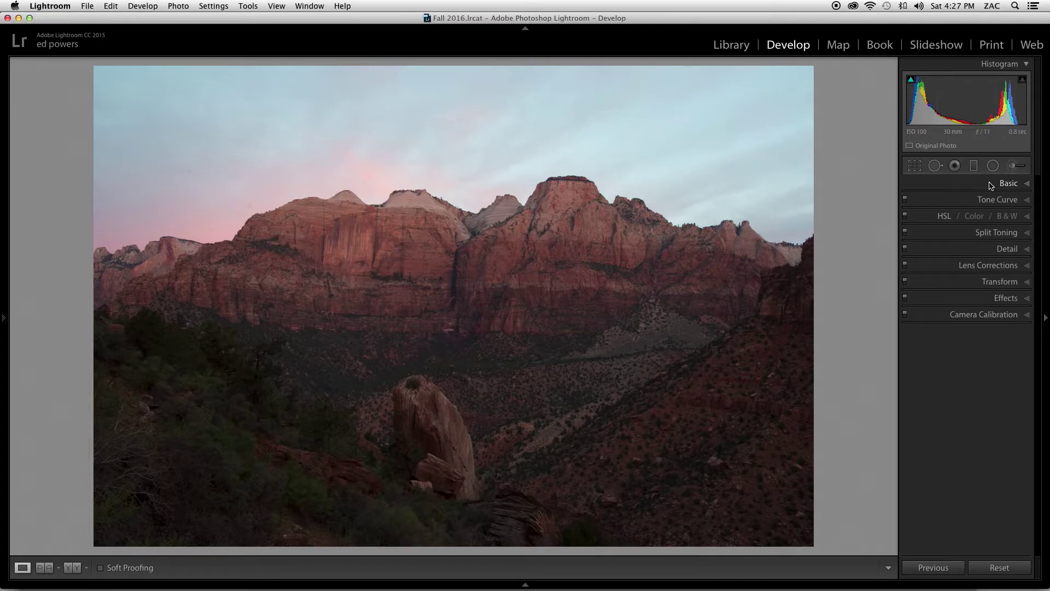
{"action": "left_click", "coordinate": [991, 185]}
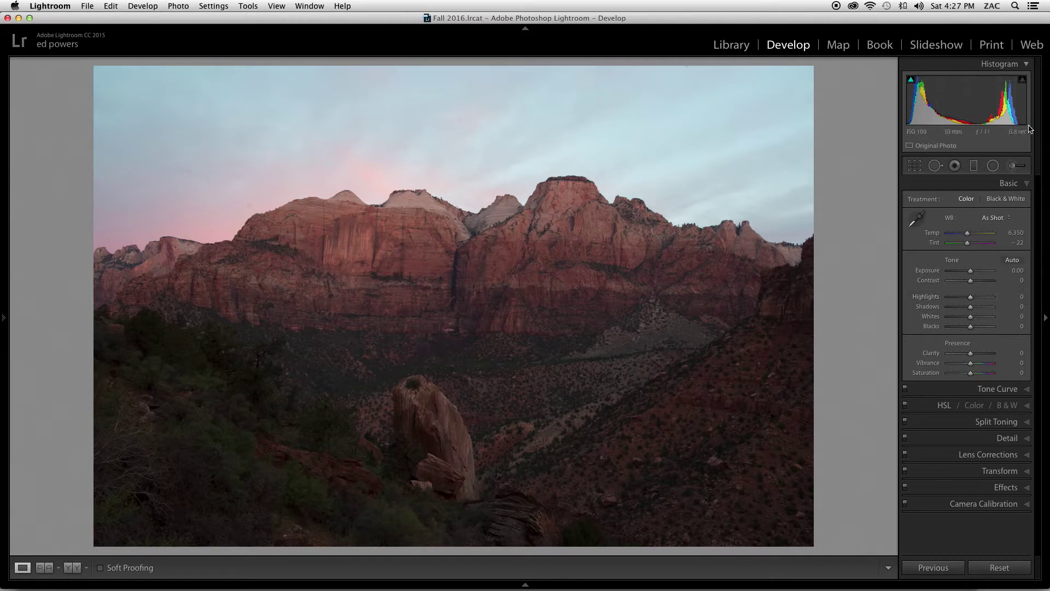
Step: Set the photo's Whites to +52 and Blacks to −2, judging by the clipping indicators
{"action": "left_click", "coordinate": [1024, 84]}
{"action": "left_click", "coordinate": [971, 318]}
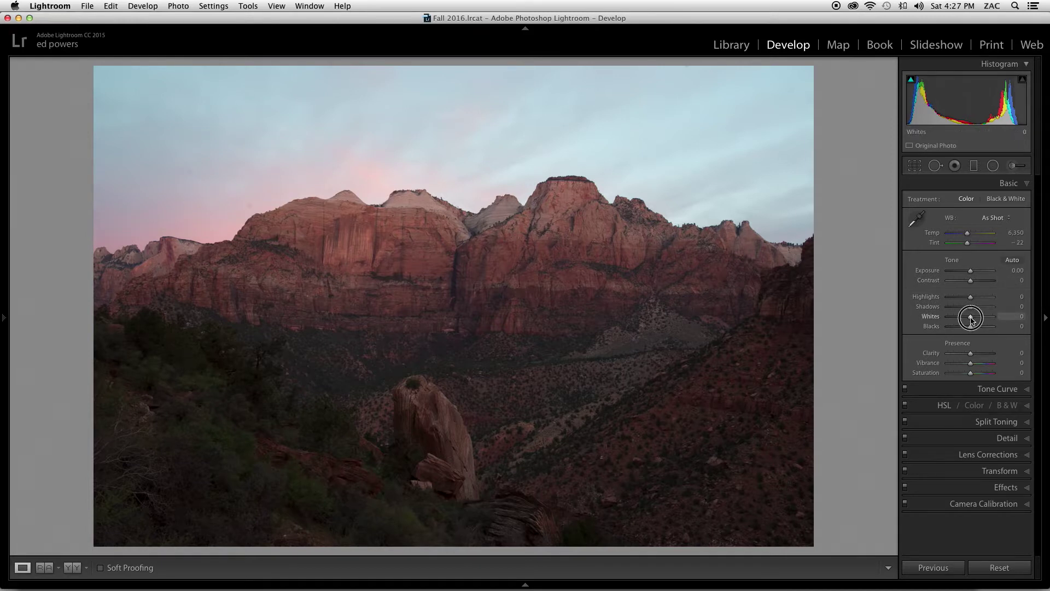
{"action": "left_click_drag", "start_coordinate": [971, 318], "coordinate": [982, 321]}
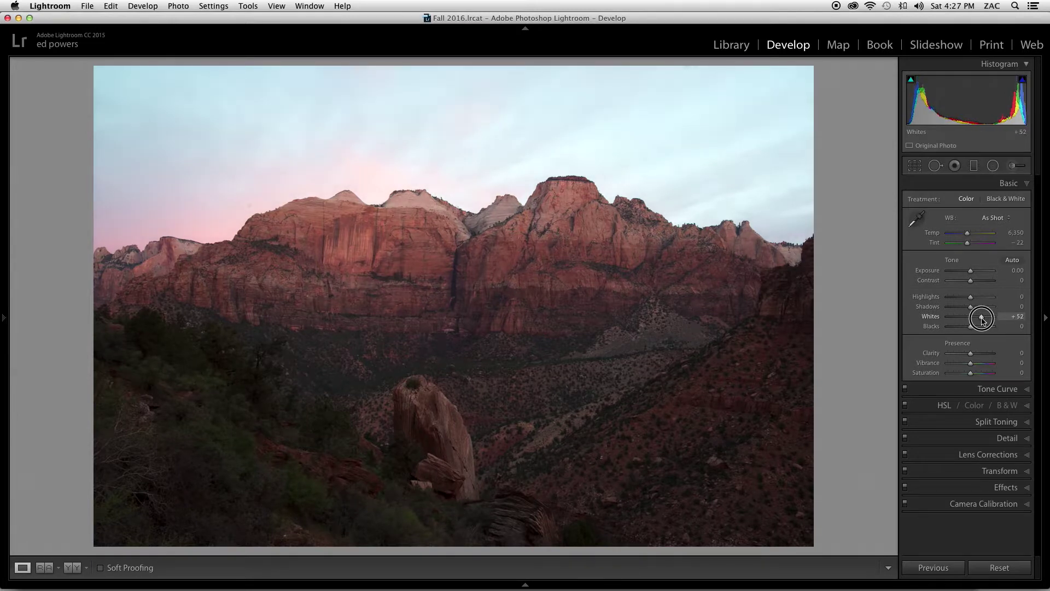
{"action": "left_click_drag", "start_coordinate": [983, 321], "coordinate": [969, 327]}
{"action": "mouse_move", "coordinate": [910, 86]}
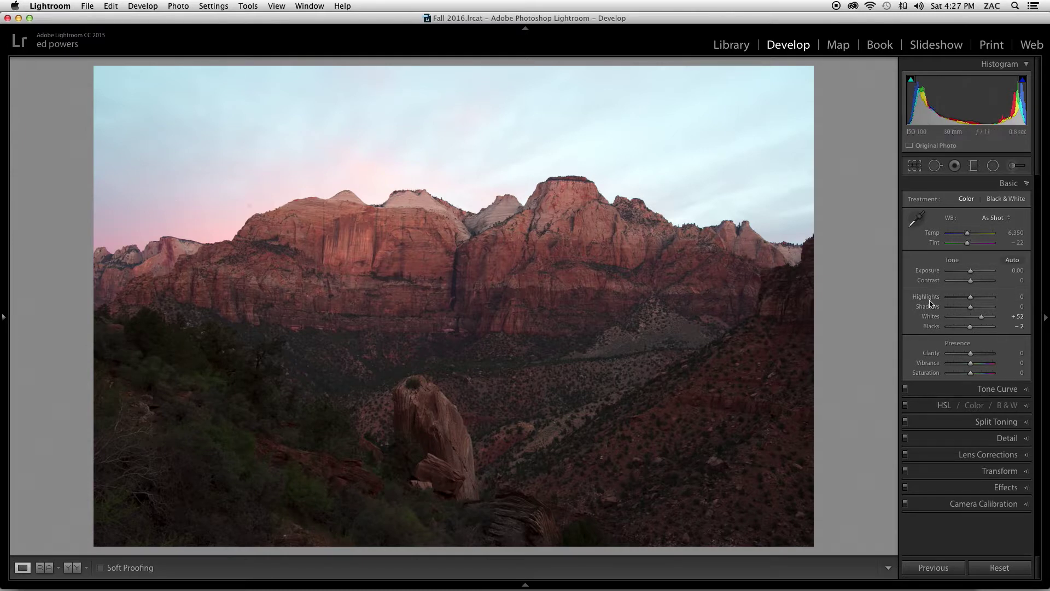
Step: Set Highlights to −100 to recover the sky and Shadows to +55 to open up the foreground
{"action": "mouse_move", "coordinate": [971, 300]}
{"action": "left_mouse_down"}
{"action": "mouse_move", "coordinate": [1010, 298]}
{"action": "mouse_move", "coordinate": [914, 291]}
{"action": "mouse_move", "coordinate": [1022, 298]}
{"action": "mouse_move", "coordinate": [970, 299]}
{"action": "left_mouse_up"}
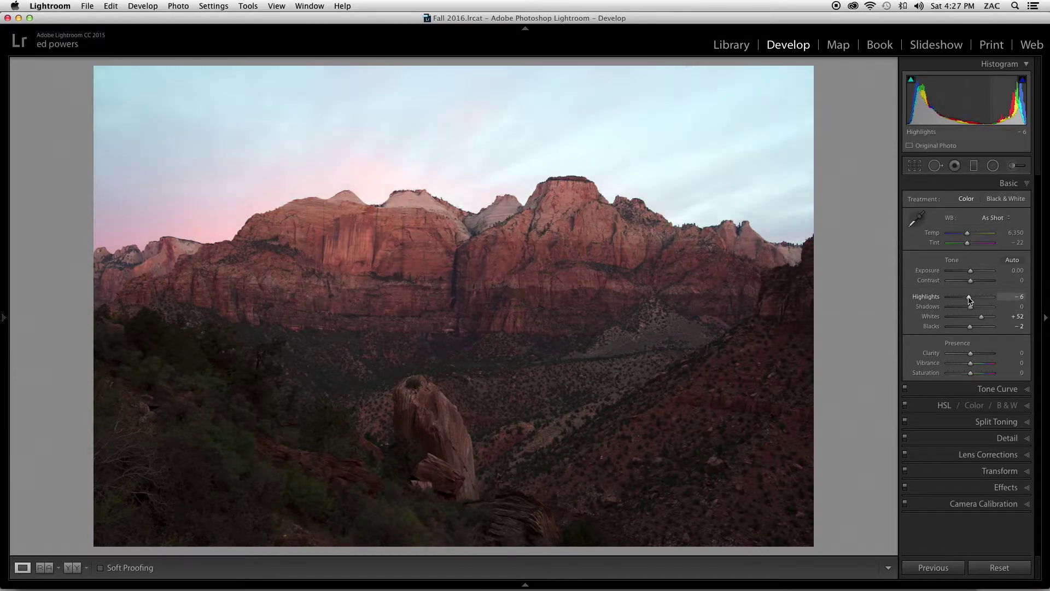
{"action": "left_click_drag", "start_coordinate": [970, 299], "coordinate": [949, 297]}
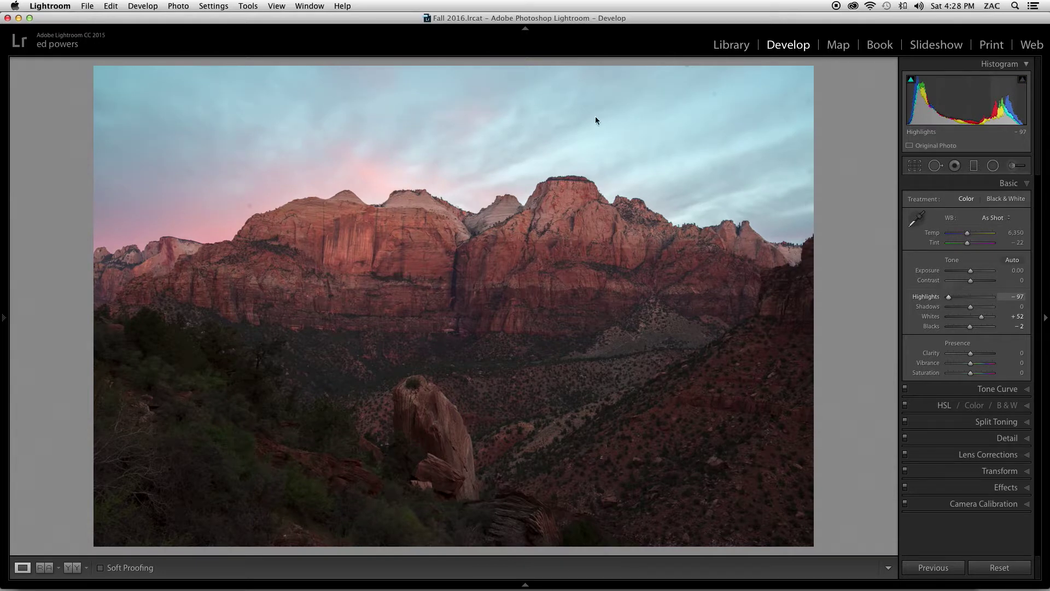
{"action": "left_click_drag", "start_coordinate": [949, 298], "coordinate": [949, 298]}
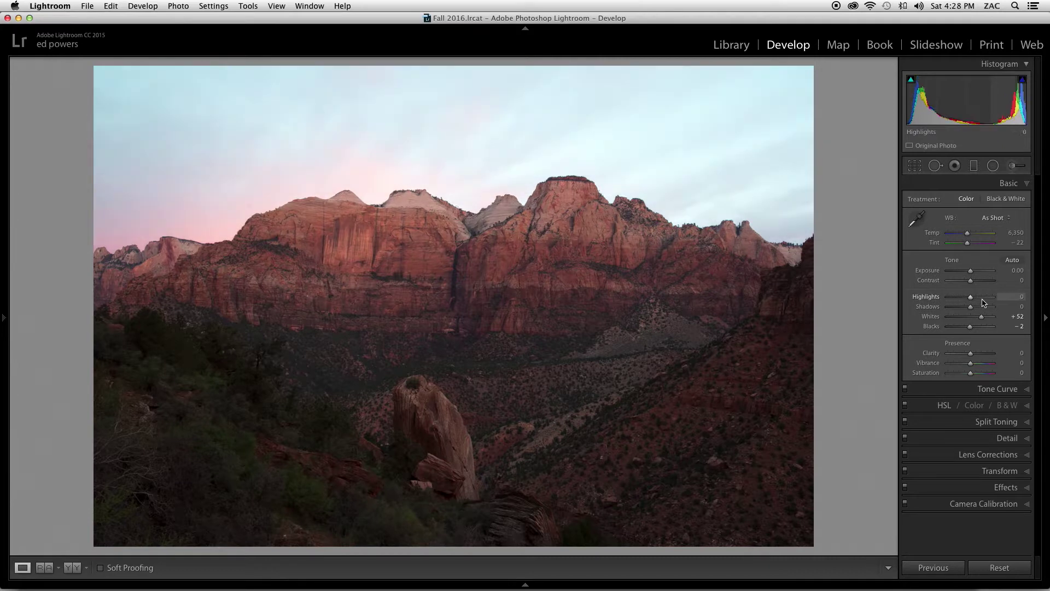
{"action": "double_click", "coordinate": [955, 297]}
{"action": "left_click_drag", "start_coordinate": [956, 297], "coordinate": [948, 297]}
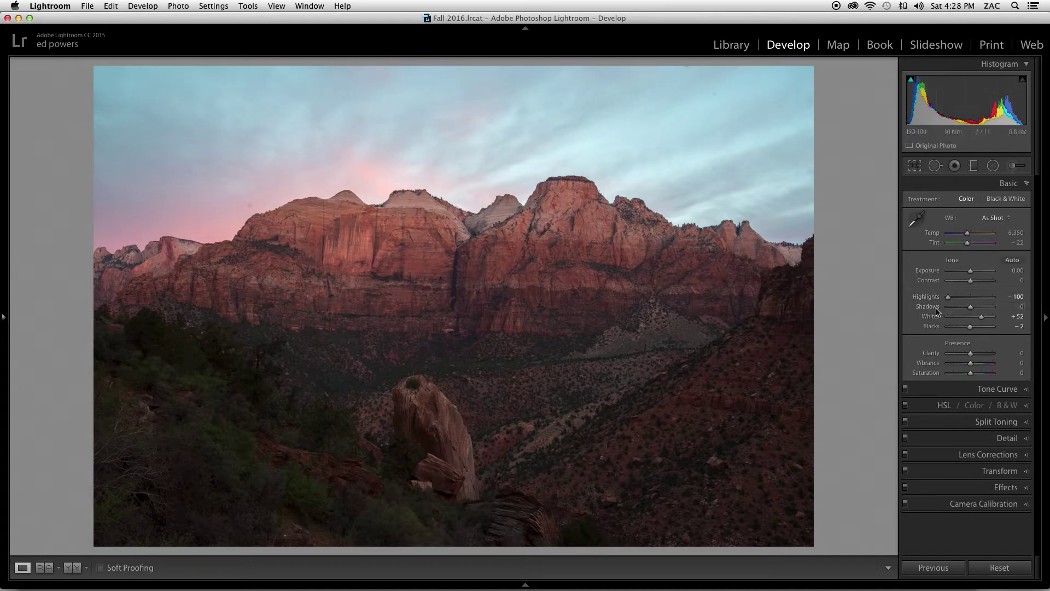
{"action": "mouse_move", "coordinate": [971, 308]}
{"action": "left_mouse_down"}
{"action": "mouse_move", "coordinate": [949, 307]}
{"action": "mouse_move", "coordinate": [1015, 306]}
{"action": "mouse_move", "coordinate": [961, 308]}
{"action": "mouse_move", "coordinate": [983, 311]}
{"action": "left_mouse_up"}
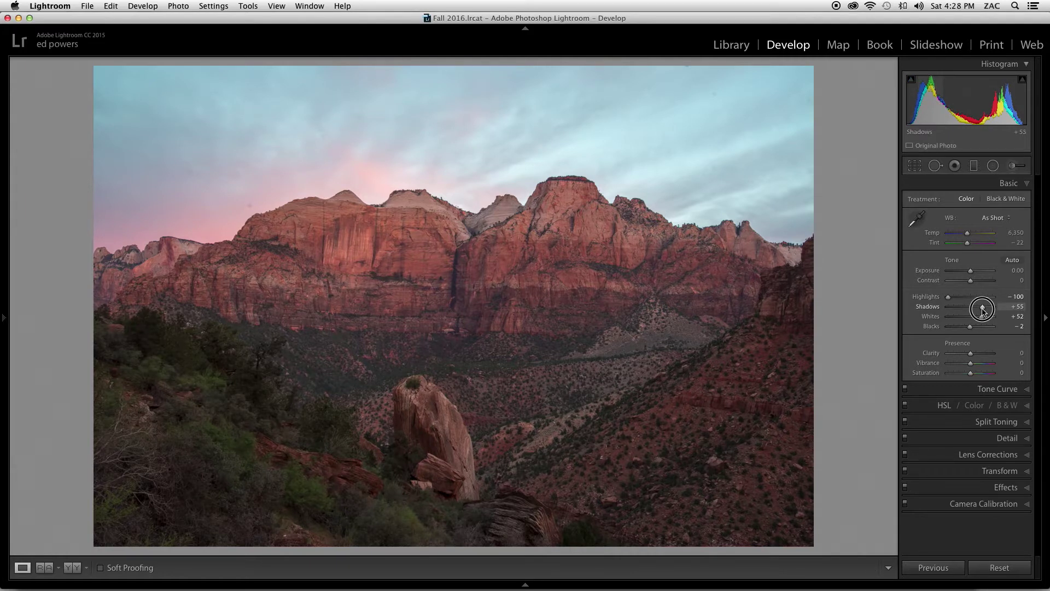
{"action": "left_click_drag", "start_coordinate": [983, 311], "coordinate": [983, 312]}
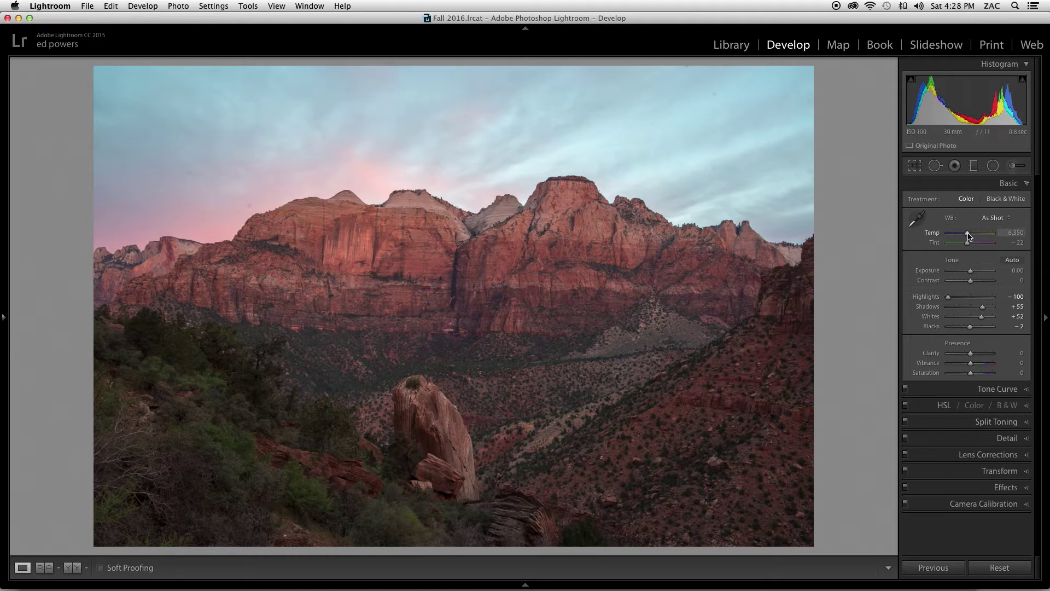
Step: Adjust the white balance to a Temp of 6,970 and a Tint of −28
{"action": "mouse_move", "coordinate": [968, 236]}
{"action": "left_mouse_down"}
{"action": "mouse_move", "coordinate": [955, 235]}
{"action": "mouse_move", "coordinate": [979, 236]}
{"action": "mouse_move", "coordinate": [970, 235]}
{"action": "left_mouse_up"}
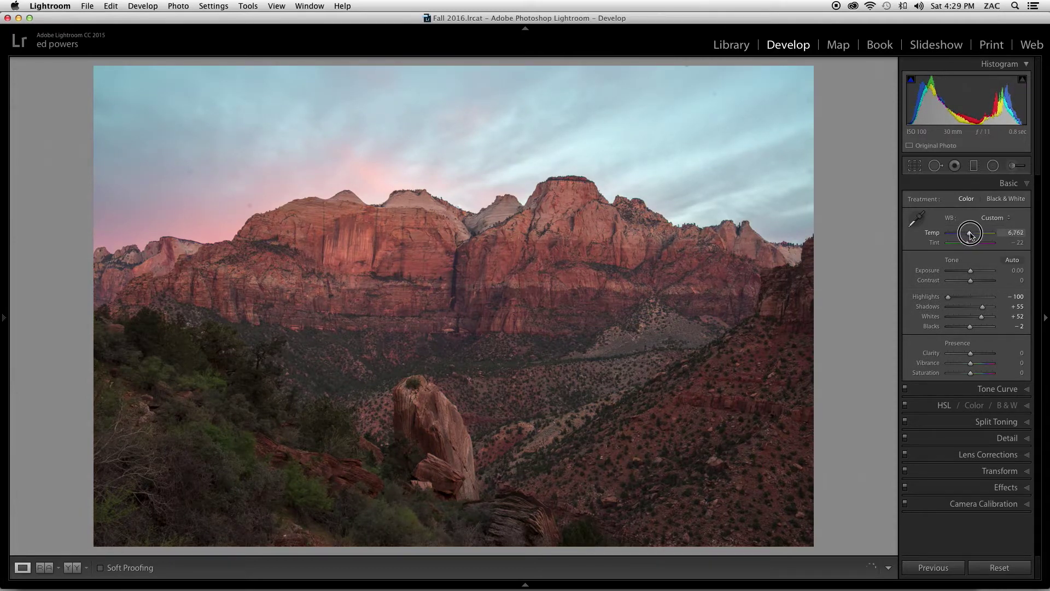
{"action": "left_click_drag", "start_coordinate": [970, 235], "coordinate": [970, 236]}
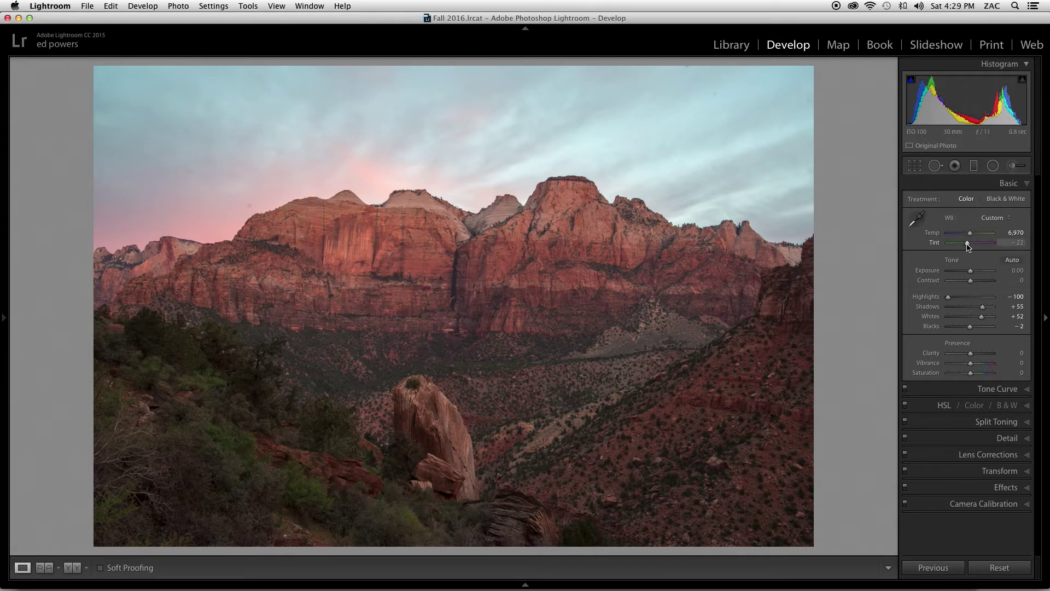
{"action": "left_click_drag", "start_coordinate": [968, 245], "coordinate": [966, 245]}
{"action": "left_click_drag", "start_coordinate": [966, 246], "coordinate": [967, 246]}
Step: Try an Exposure of −1.00, reset it to 0.00, and set Contrast to +16
{"action": "mouse_move", "coordinate": [970, 271]}
{"action": "left_mouse_down"}
{"action": "mouse_move", "coordinate": [979, 273]}
{"action": "mouse_move", "coordinate": [966, 272]}
{"action": "left_mouse_up"}
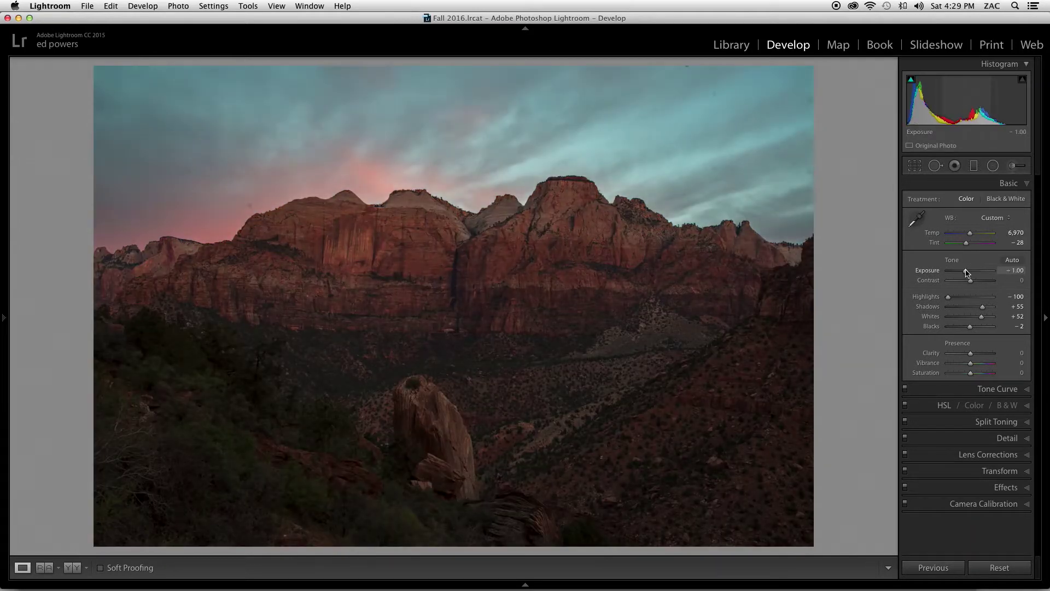
{"action": "double_click", "coordinate": [967, 271]}
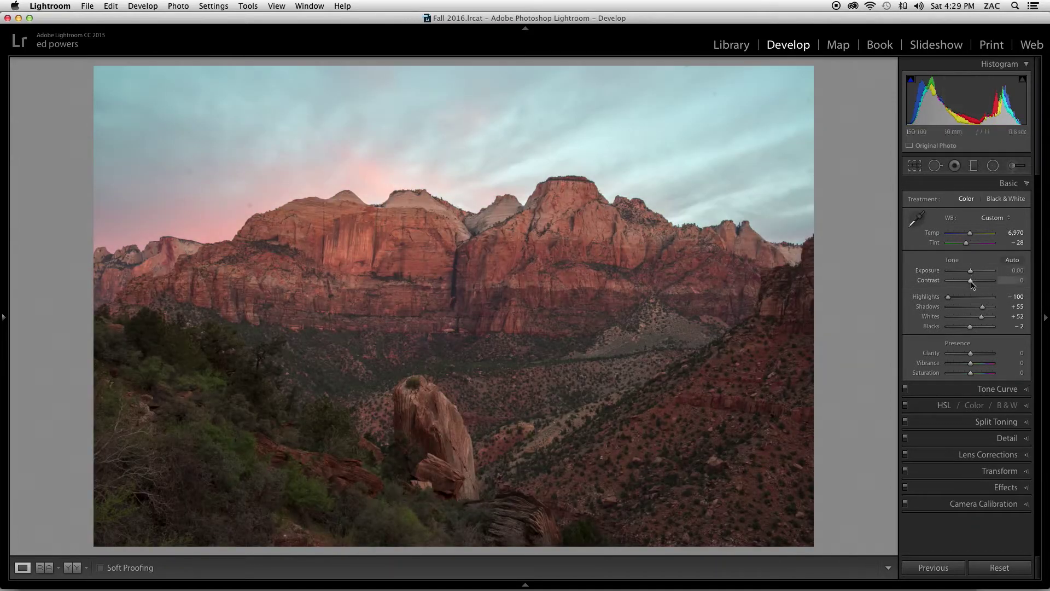
{"action": "left_click_drag", "start_coordinate": [971, 283], "coordinate": [974, 284]}
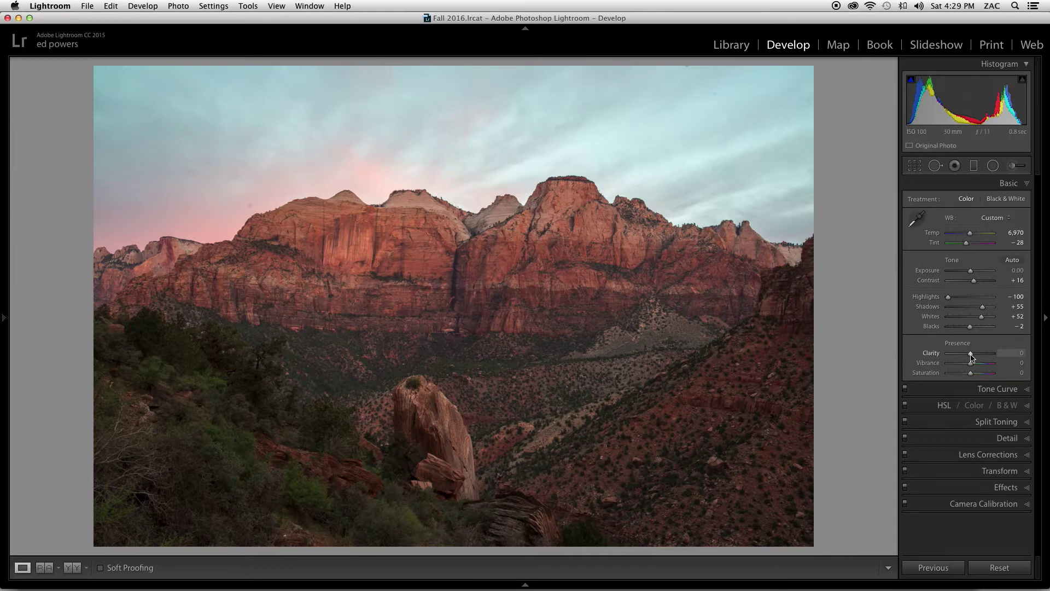
Step: Try Clarity at +100 and +74, resetting it each time, and settle on +19
{"action": "left_click_drag", "start_coordinate": [971, 356], "coordinate": [1012, 353]}
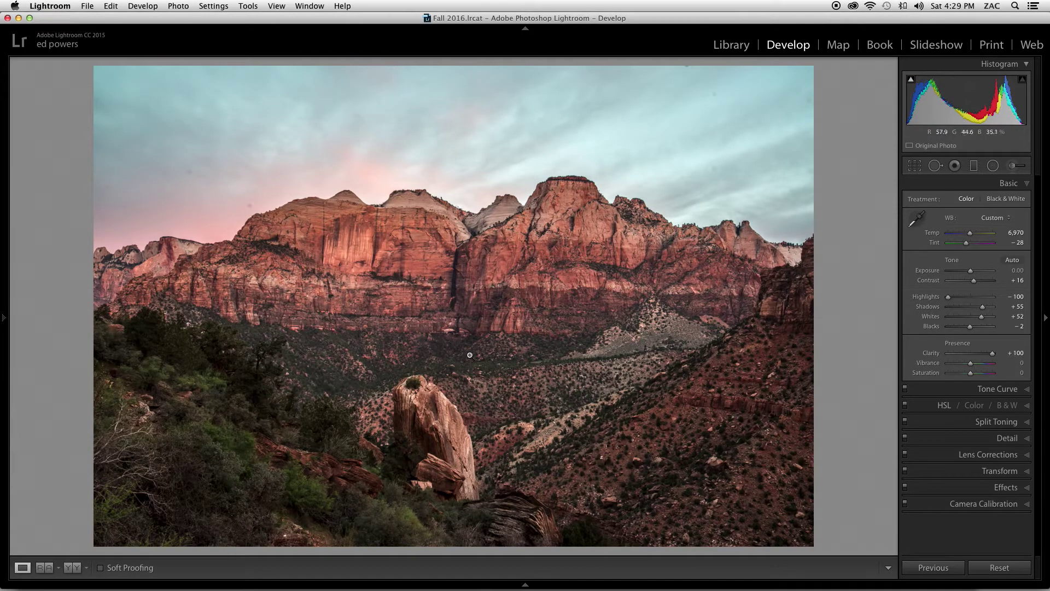
{"action": "double_click", "coordinate": [994, 355]}
{"action": "left_click_drag", "start_coordinate": [971, 356], "coordinate": [986, 356]}
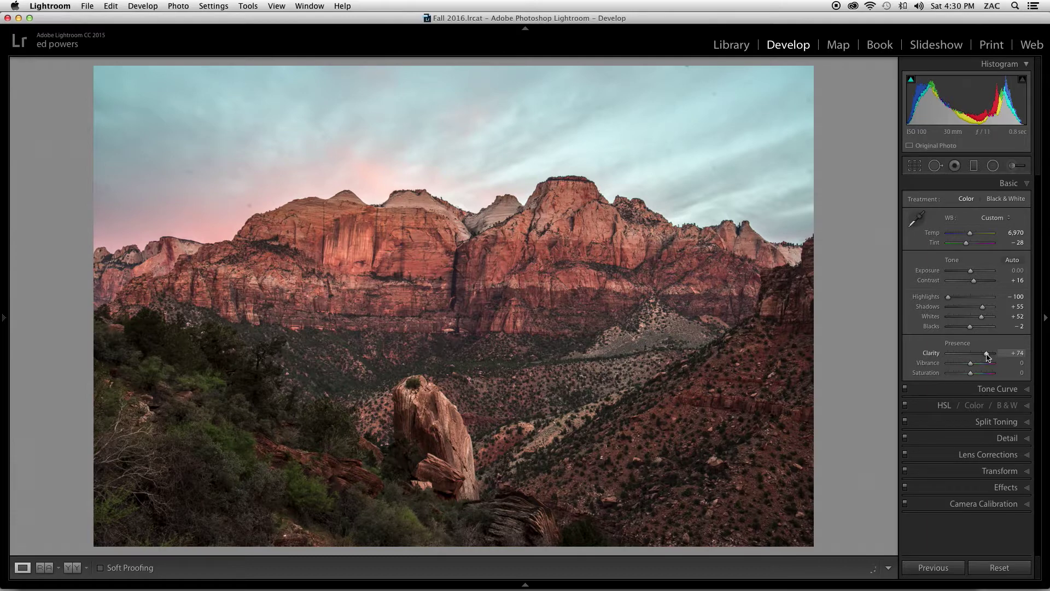
{"action": "double_click", "coordinate": [987, 355]}
{"action": "left_click_drag", "start_coordinate": [971, 356], "coordinate": [975, 356]}
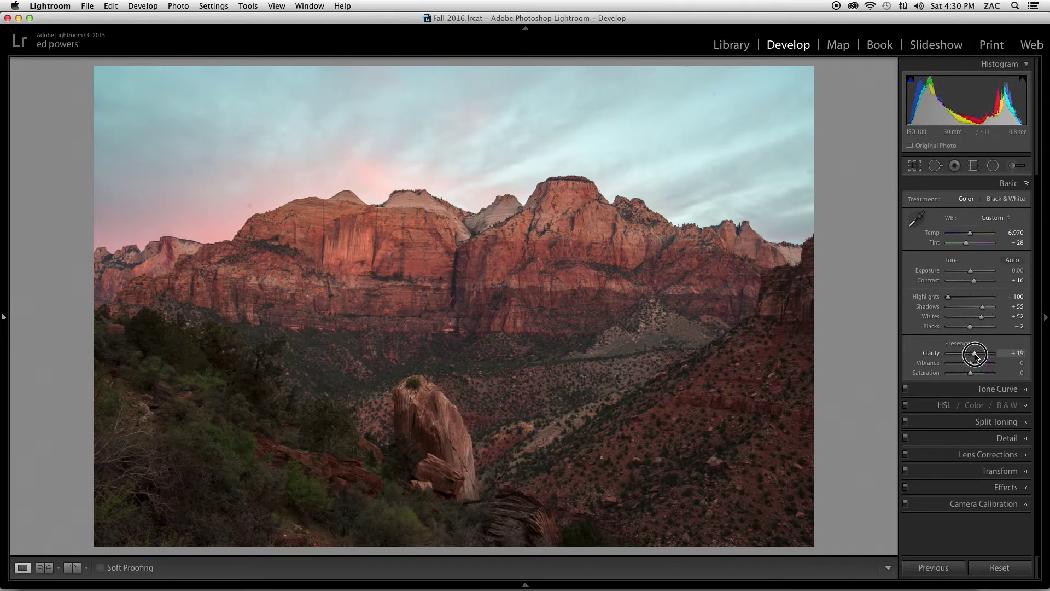
{"action": "left_click_drag", "start_coordinate": [976, 357], "coordinate": [976, 357]}
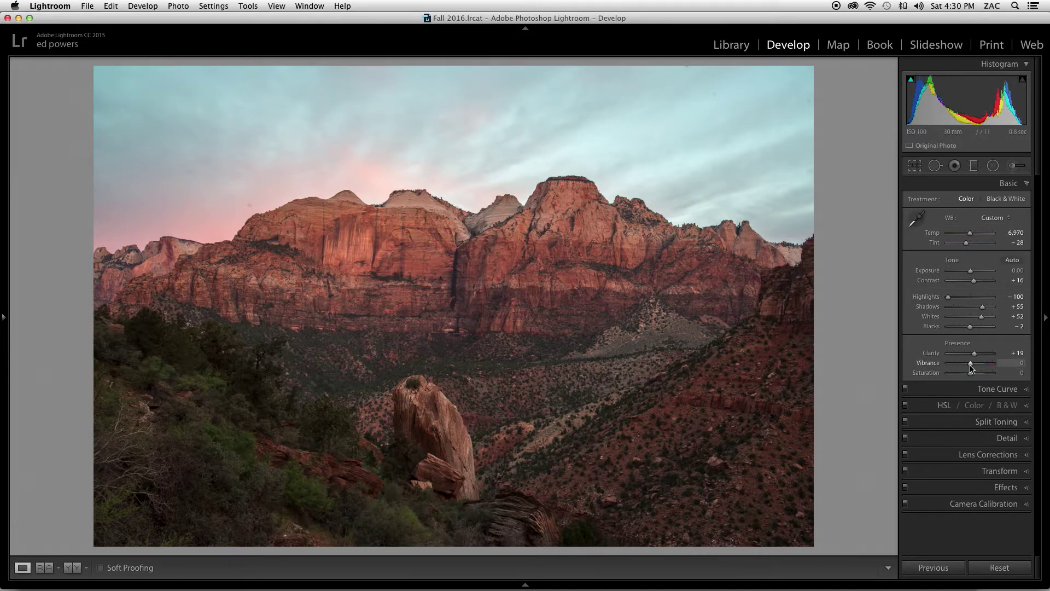
Step: Try Vibrance and Saturation at +100 in turn, resetting each one, and set Vibrance to +20
{"action": "left_click_drag", "start_coordinate": [971, 363], "coordinate": [1007, 364]}
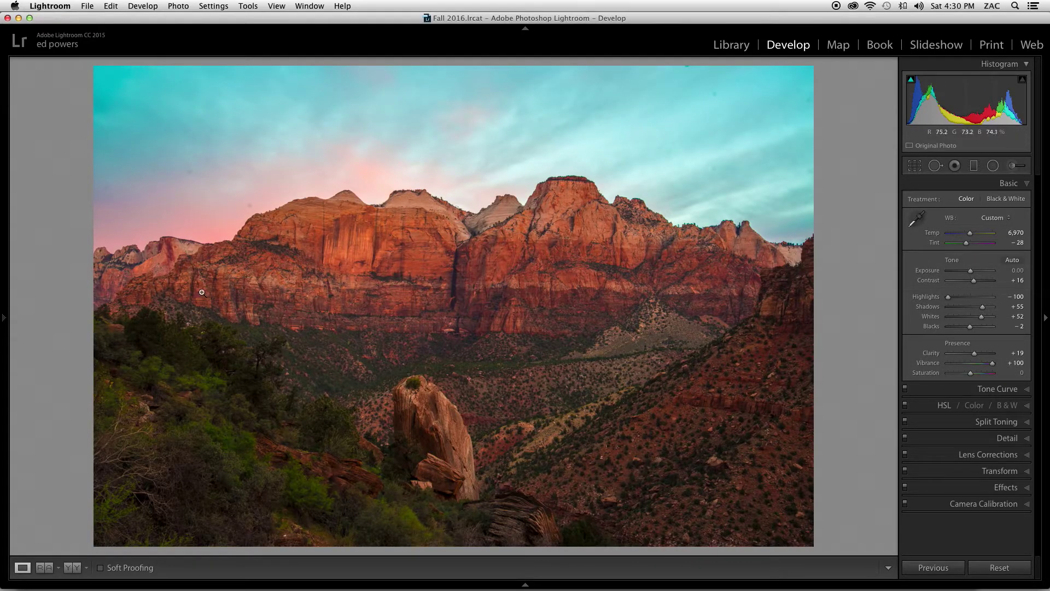
{"action": "scroll", "coordinate": [970, 363], "scroll_direction": "down", "scroll_amount": 2}
{"action": "double_click", "coordinate": [971, 363]}
{"action": "left_click_drag", "start_coordinate": [970, 373], "coordinate": [1006, 373]}
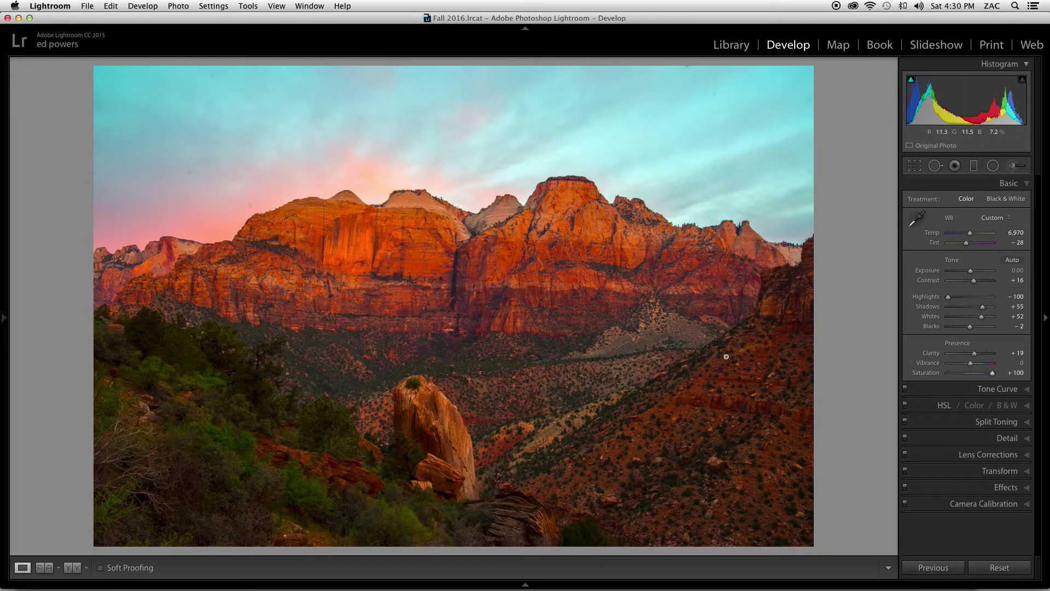
{"action": "double_click", "coordinate": [995, 375]}
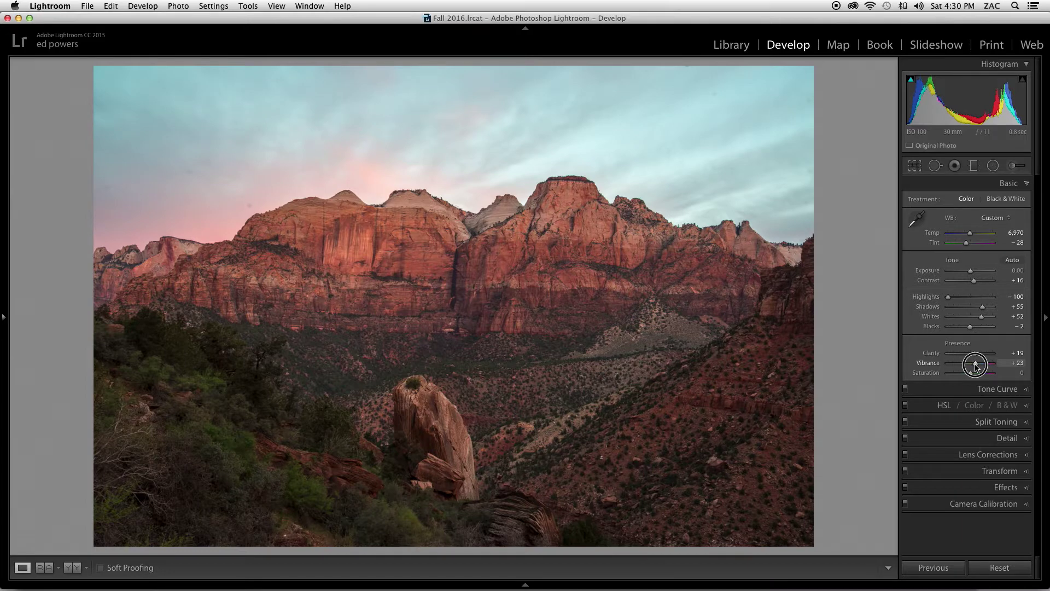
{"action": "left_click_drag", "start_coordinate": [976, 367], "coordinate": [974, 367]}
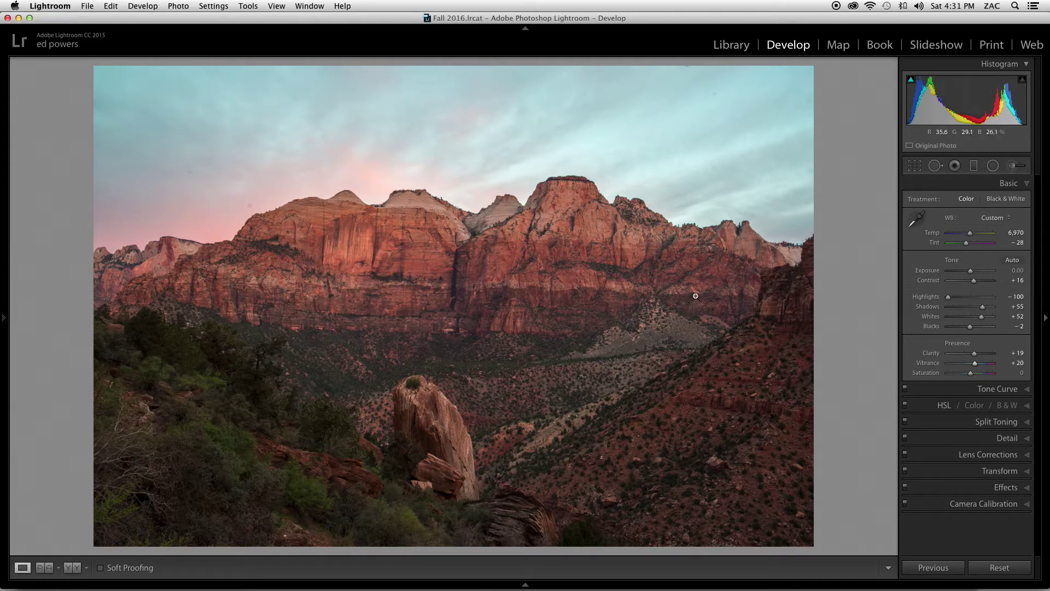
Step: Add a graduated filter with Exposure −0.68 from the upper edge of the sky down to the base of the cliffs
{"action": "left_click", "coordinate": [974, 165]}
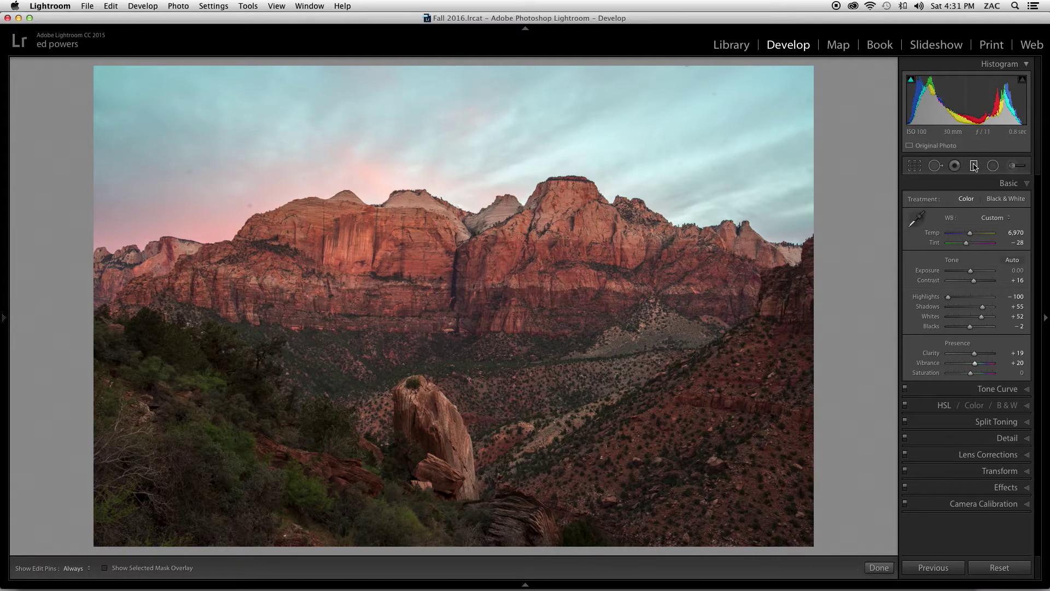
{"action": "left_click_drag", "start_coordinate": [972, 239], "coordinate": [969, 240]}
{"action": "double_click", "coordinate": [968, 240]}
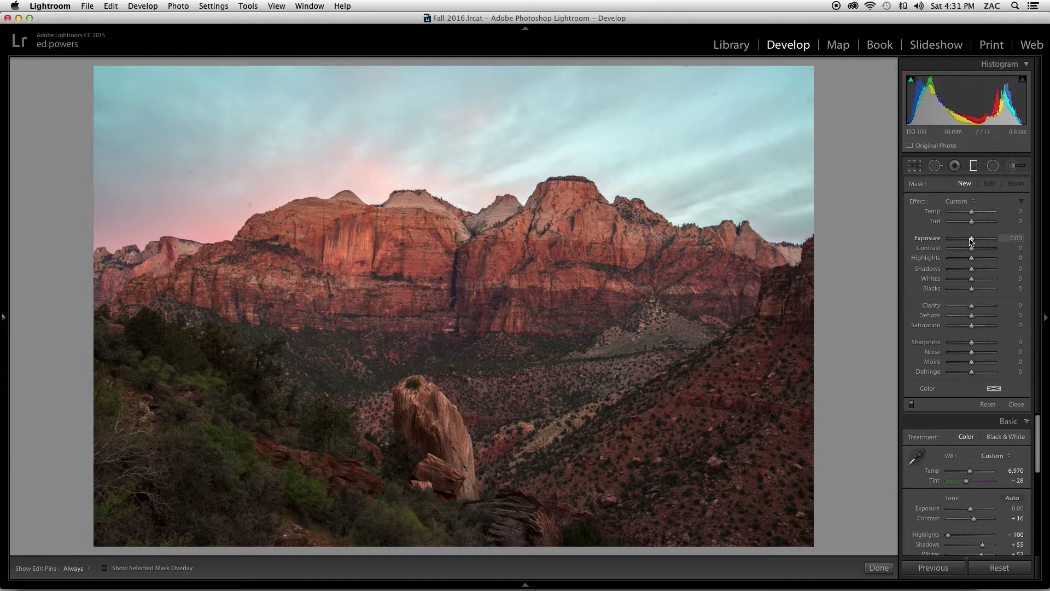
{"action": "left_click", "coordinate": [971, 240]}
{"action": "left_click_drag", "start_coordinate": [971, 240], "coordinate": [967, 240]}
{"action": "left_click_drag", "start_coordinate": [514, 65], "coordinate": [518, 300]}
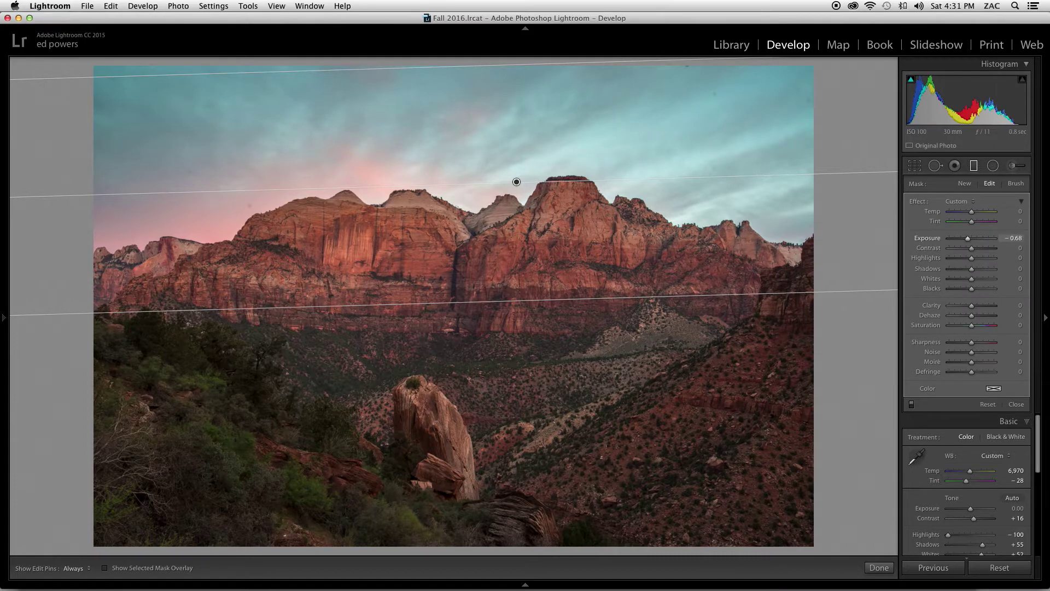
{"action": "left_click", "coordinate": [974, 166]}
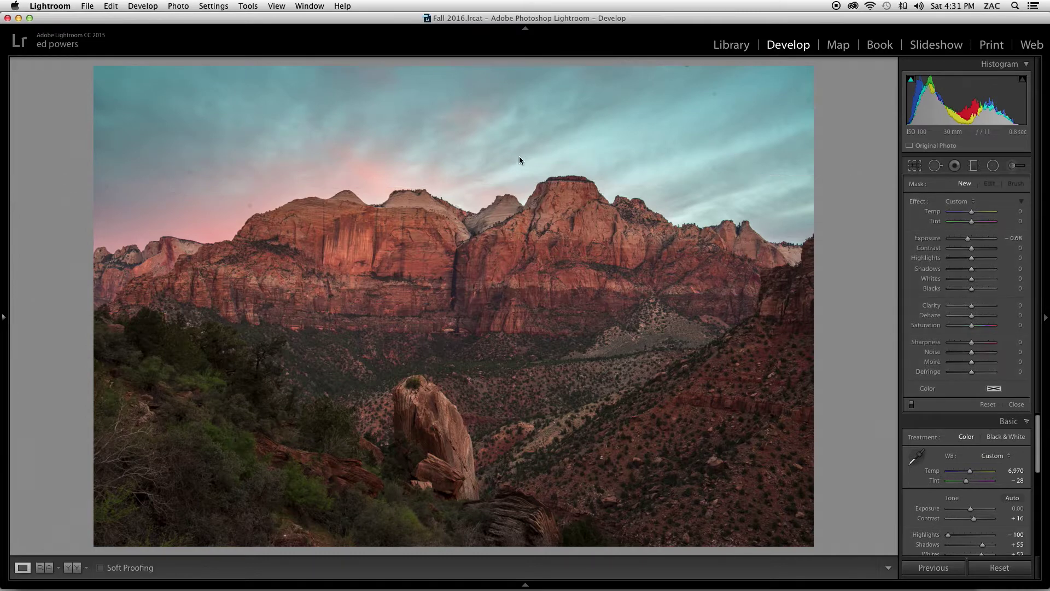
Step: Undo and redo the graduated filter to compare its effect, and set the overall Exposure to +0.20
{"action": "key", "text": "super+z"}
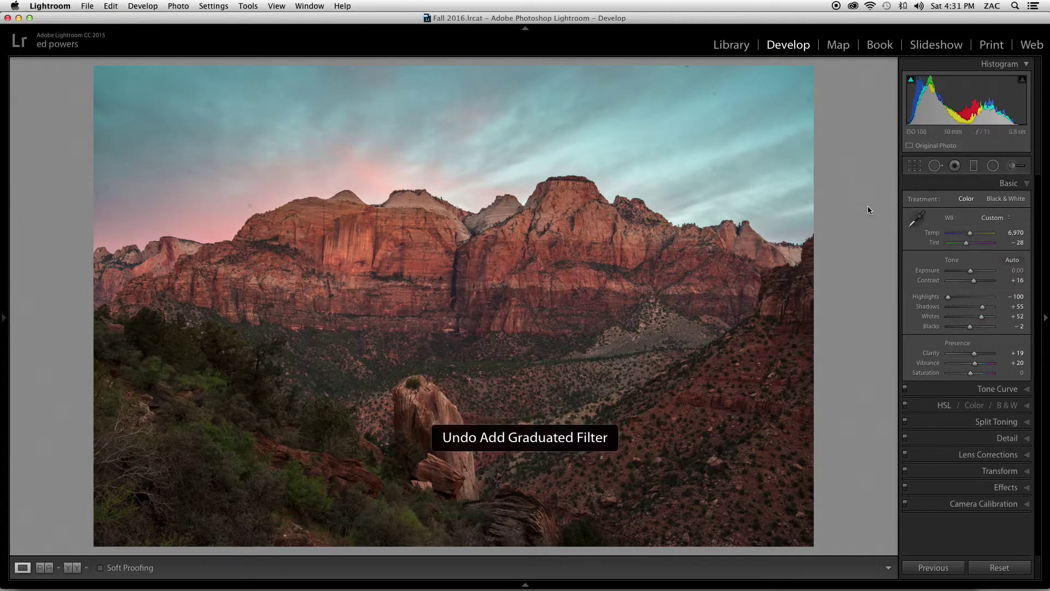
{"action": "key", "text": "super+shift+z"}
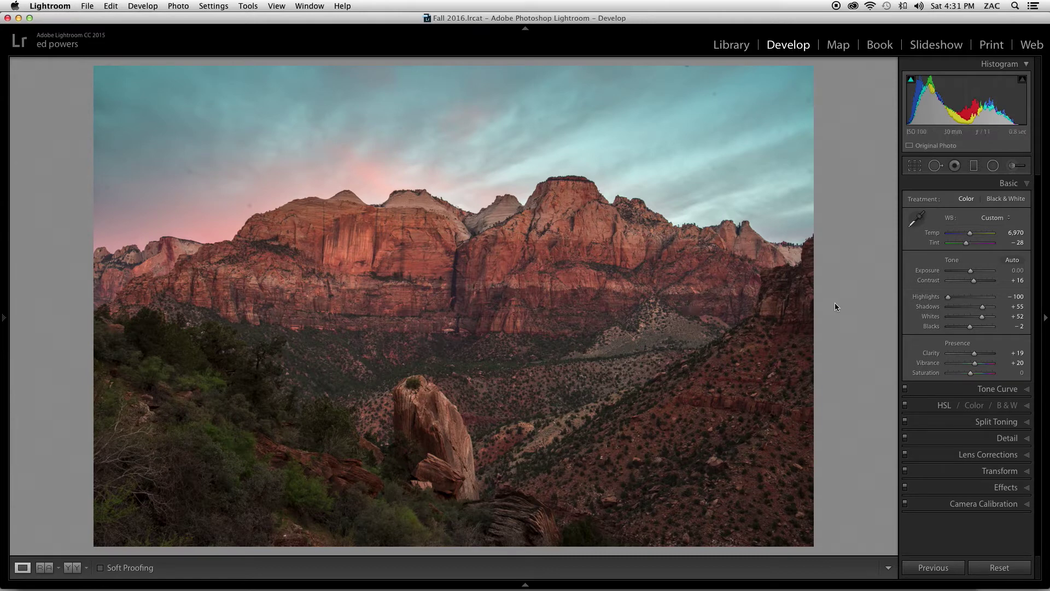
{"action": "left_click", "coordinate": [972, 275]}
{"action": "left_click_drag", "start_coordinate": [972, 275], "coordinate": [972, 276]}
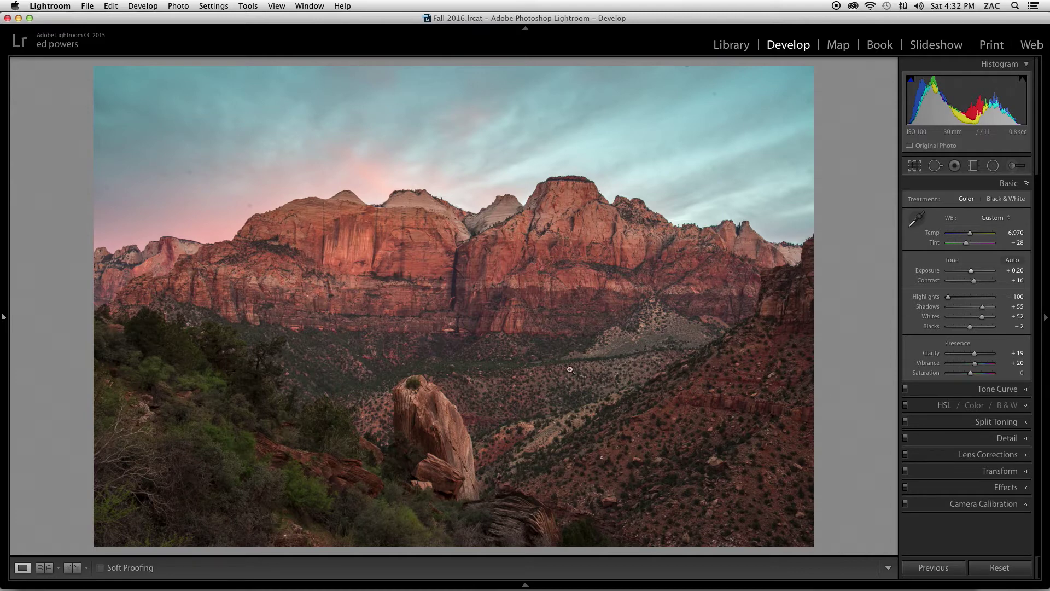
Step: Set the Temp to 6,444 while comparing before and after side by side, and return to the single-photo view
{"action": "left_click", "coordinate": [72, 567]}
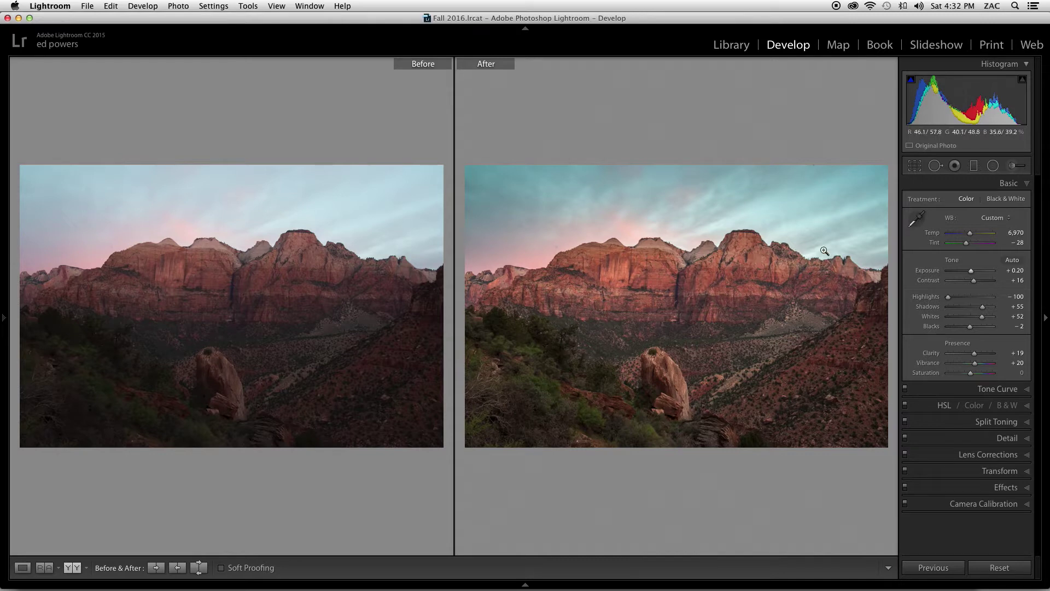
{"action": "left_click_drag", "start_coordinate": [970, 233], "coordinate": [968, 234]}
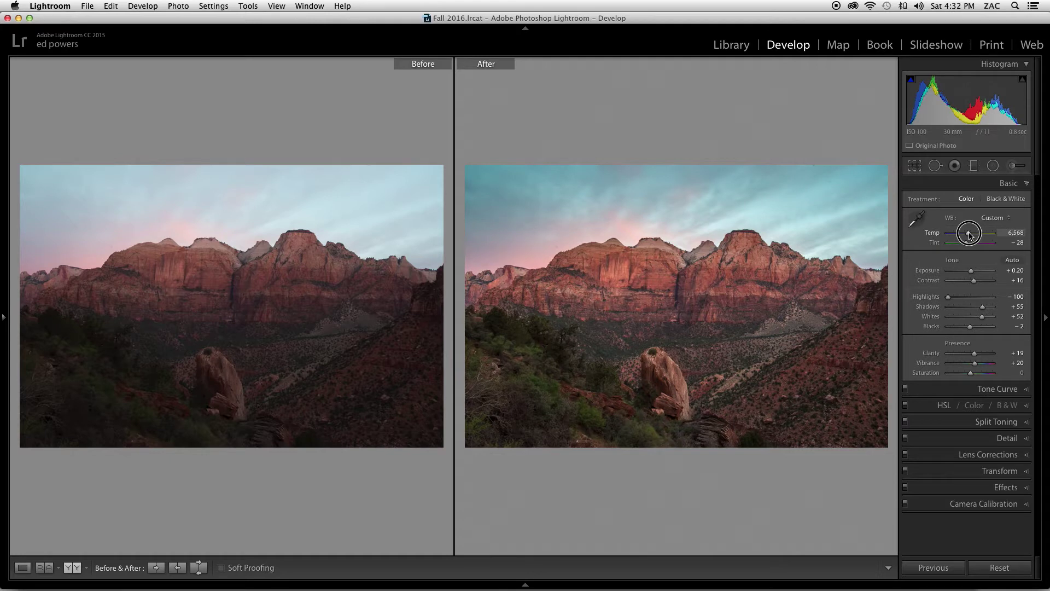
{"action": "left_click_drag", "start_coordinate": [969, 234], "coordinate": [969, 235]}
{"action": "left_click", "coordinate": [969, 234]}
{"action": "left_click_drag", "start_coordinate": [970, 236], "coordinate": [969, 235]}
{"action": "left_click", "coordinate": [19, 569]}
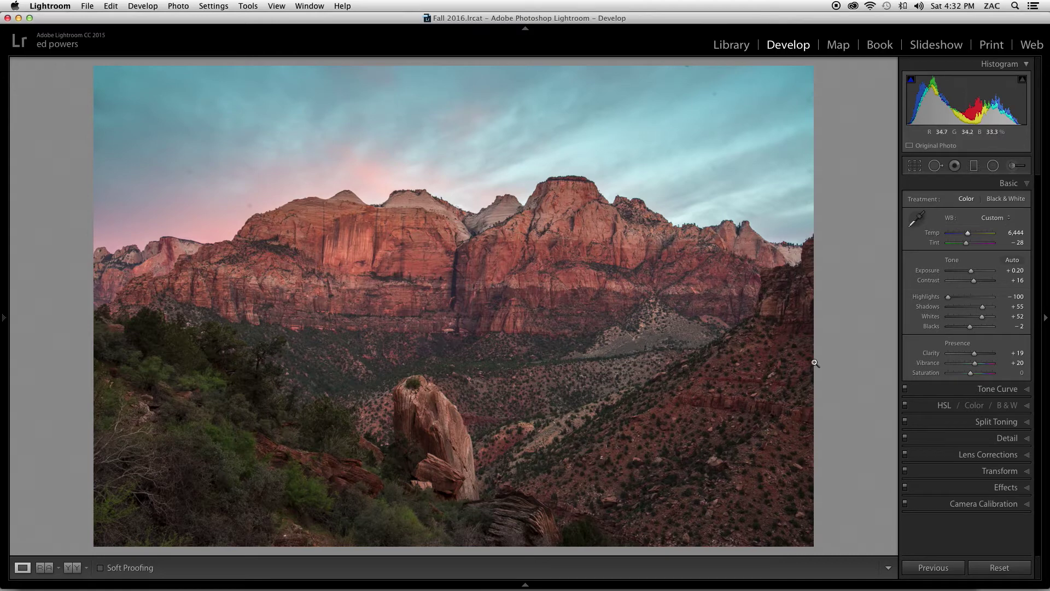
Step: Heal the dust spots in the right half of the sky using the Spot Removal brush in Heal mode at Size 59
{"action": "left_click", "coordinate": [728, 100]}
{"action": "left_click_drag", "start_coordinate": [723, 119], "coordinate": [700, 323]}
{"action": "left_click", "coordinate": [602, 299]}
{"action": "left_click", "coordinate": [936, 167]}
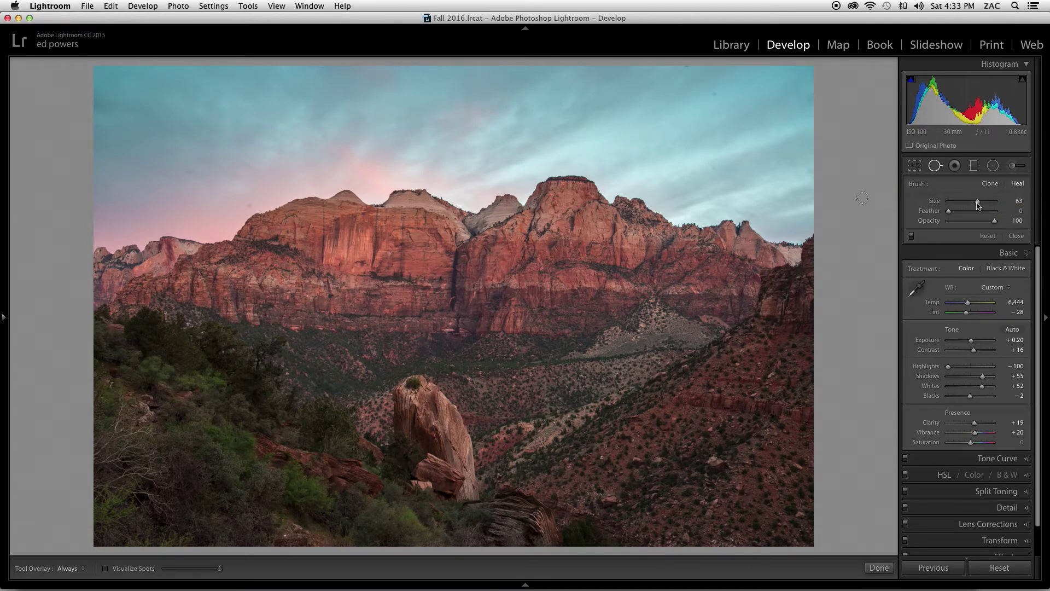
{"action": "left_click_drag", "start_coordinate": [978, 203], "coordinate": [975, 202]}
{"action": "left_click", "coordinate": [715, 94]}
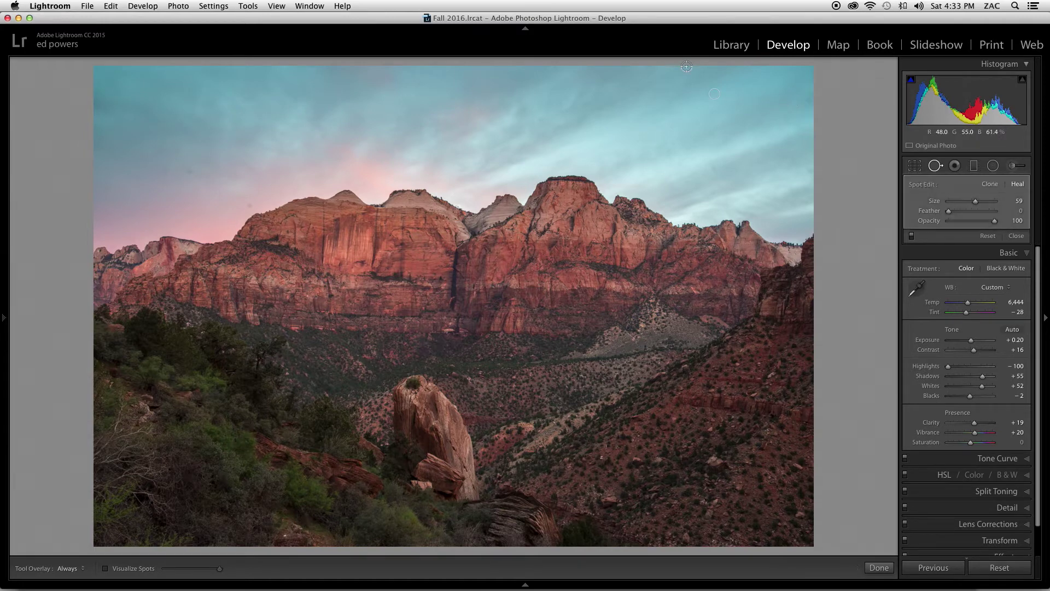
{"action": "key", "text": "Escape"}
{"action": "left_click", "coordinate": [807, 101]}
{"action": "key", "text": "Escape"}
{"action": "left_click", "coordinate": [714, 166]}
{"action": "key", "text": "Escape"}
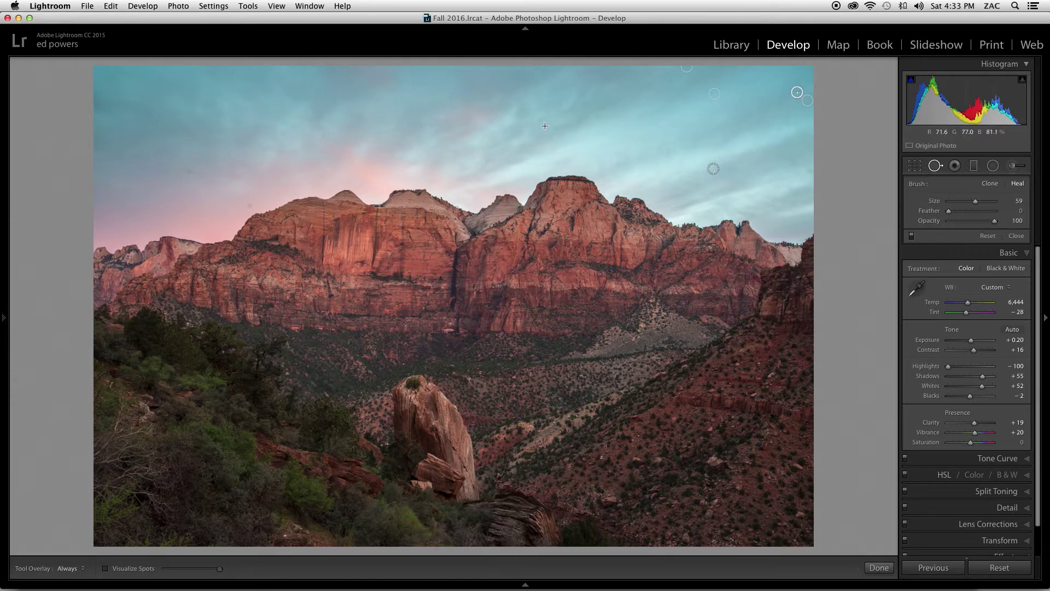
Step: Heal the remaining dust spots in the left half of the sky and finish spot removal
{"action": "left_click", "coordinate": [323, 135]}
{"action": "key", "text": "Escape"}
{"action": "left_click", "coordinate": [249, 206]}
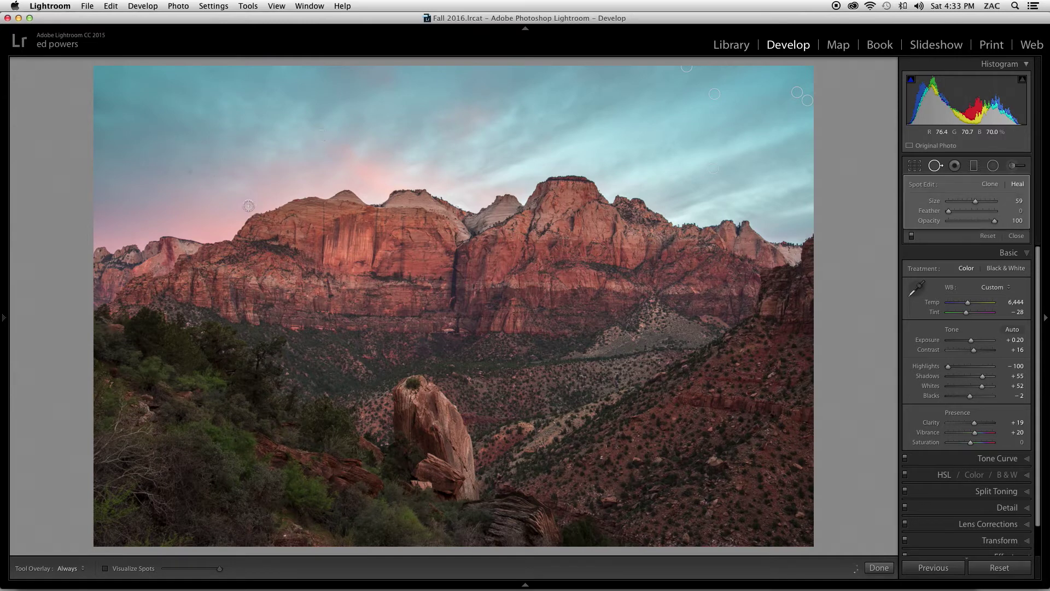
{"action": "key", "text": "Escape"}
{"action": "left_click", "coordinate": [167, 174]}
{"action": "key", "text": "Escape"}
{"action": "left_click", "coordinate": [110, 187]}
{"action": "key", "text": "Escape"}
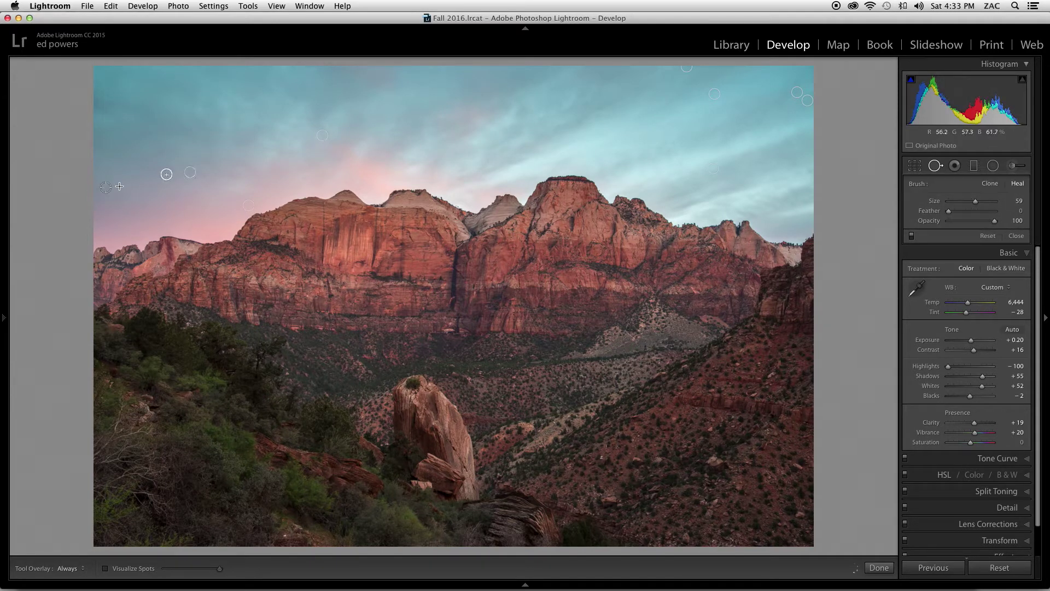
{"action": "left_click", "coordinate": [106, 187]}
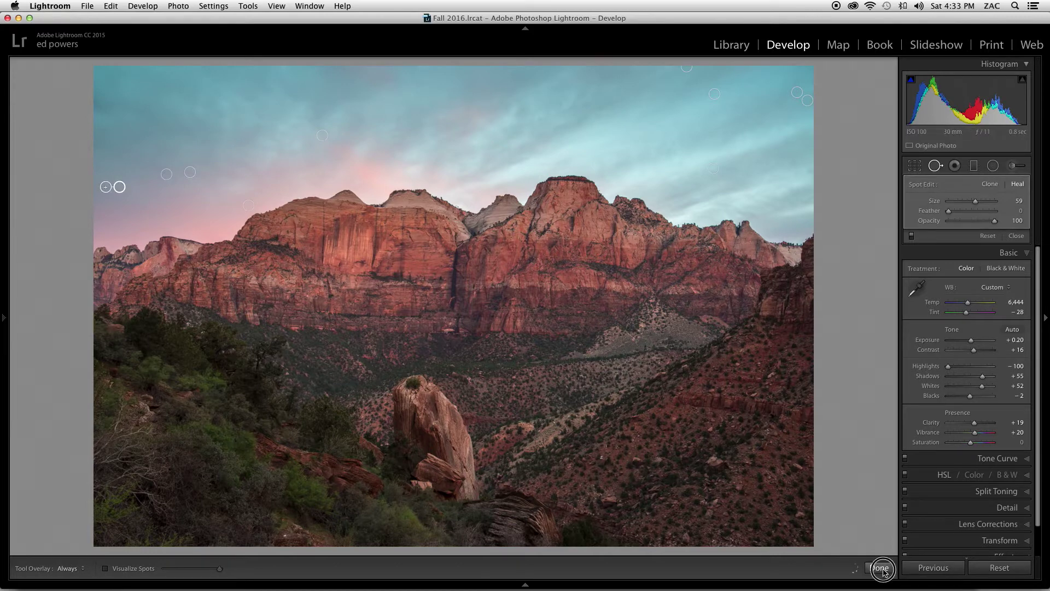
{"action": "key", "text": "q"}
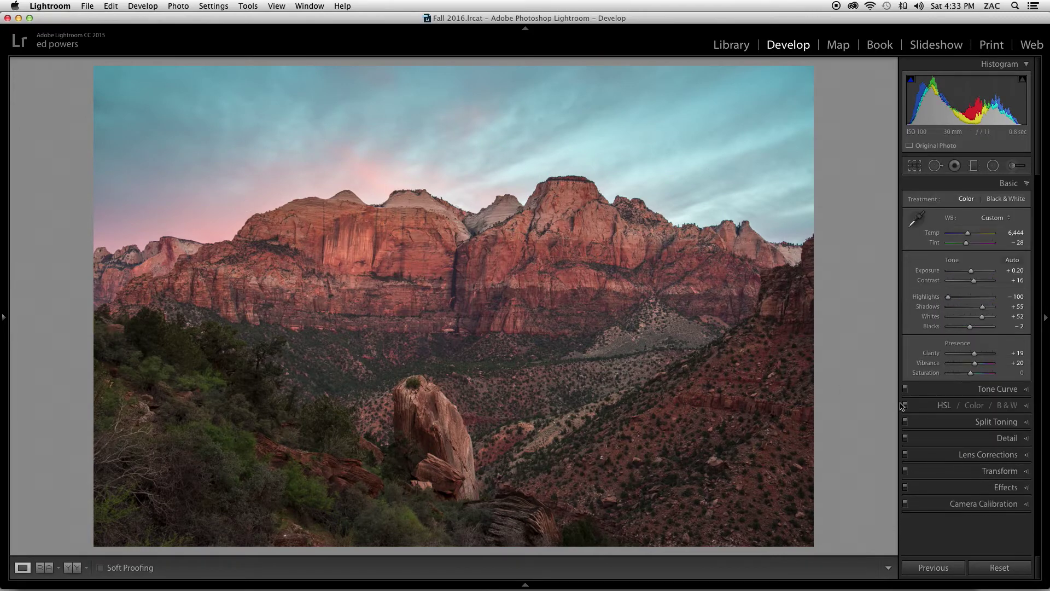
Step: Set the HSL Saturation of Green to −36, Orange to −15 and Blue to +42
{"action": "left_click", "coordinate": [943, 406]}
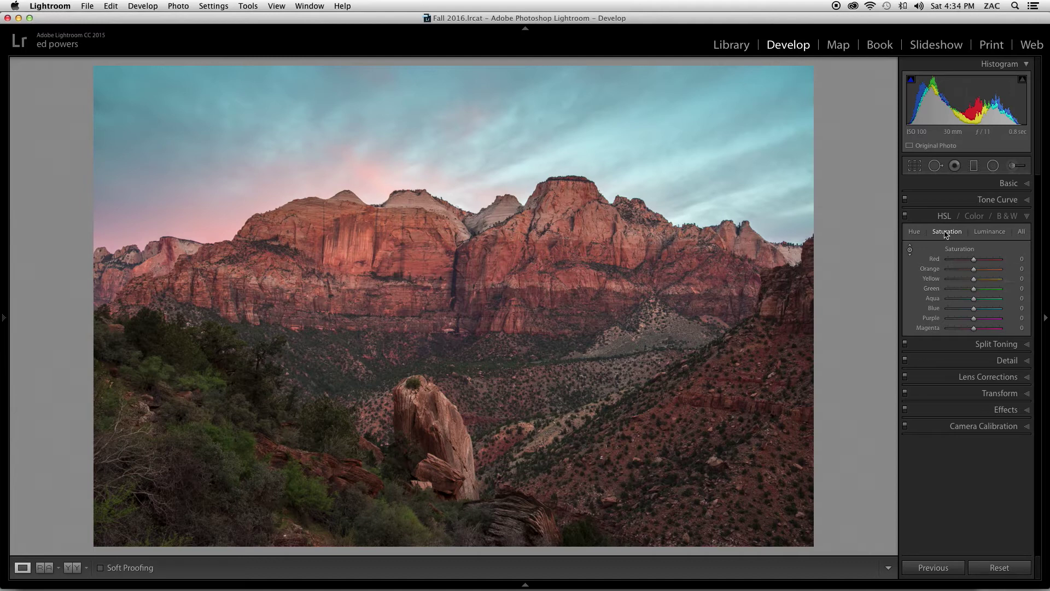
{"action": "left_click_drag", "start_coordinate": [974, 291], "coordinate": [1012, 287]}
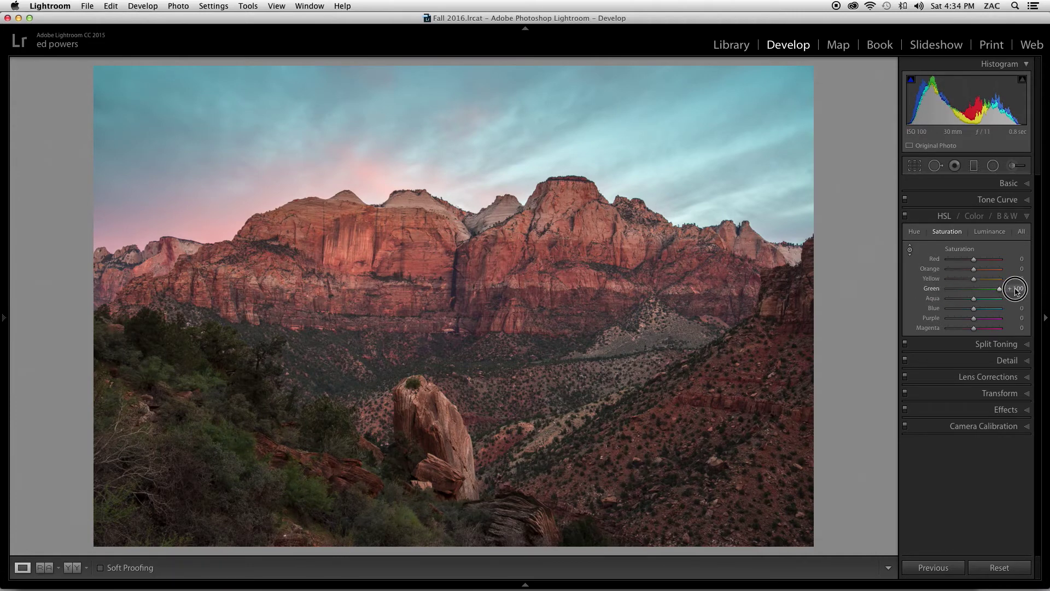
{"action": "left_click_drag", "start_coordinate": [1000, 288], "coordinate": [967, 293]}
{"action": "left_click_drag", "start_coordinate": [974, 272], "coordinate": [970, 271]}
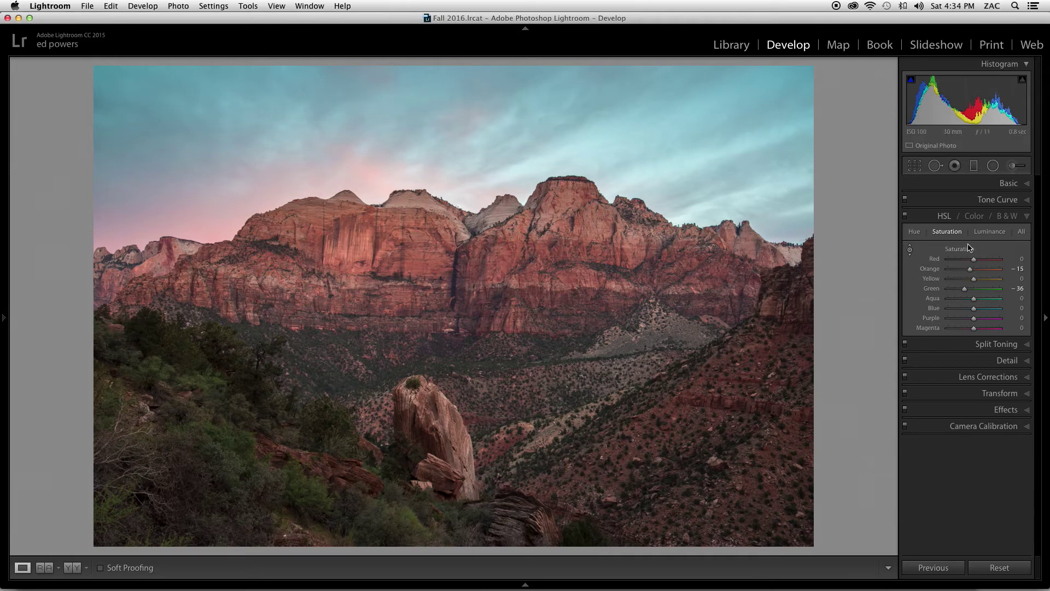
{"action": "left_click_drag", "start_coordinate": [976, 311], "coordinate": [987, 313]}
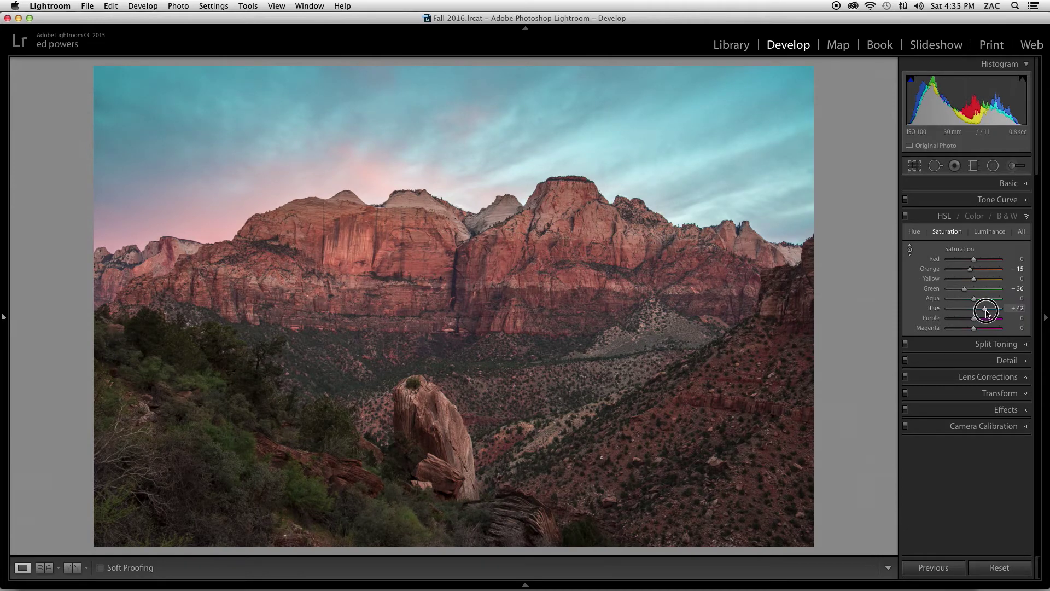
{"action": "left_click_drag", "start_coordinate": [987, 313], "coordinate": [987, 312]}
Step: Shift the sky's hue with the targeted adjustment tool to Aqua −14 and Blue +29
{"action": "left_click", "coordinate": [914, 231]}
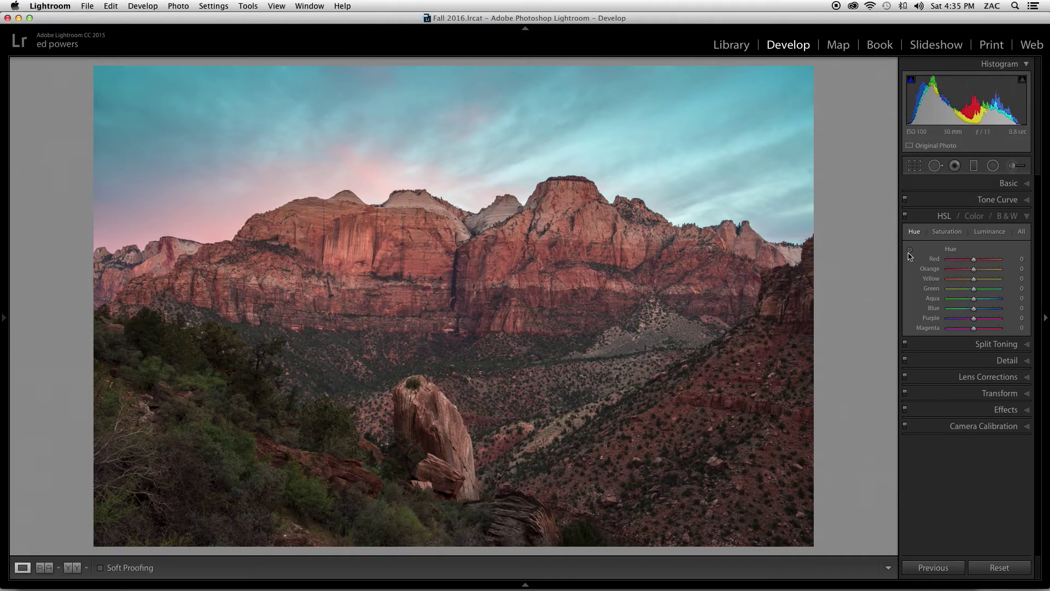
{"action": "left_click", "coordinate": [910, 250]}
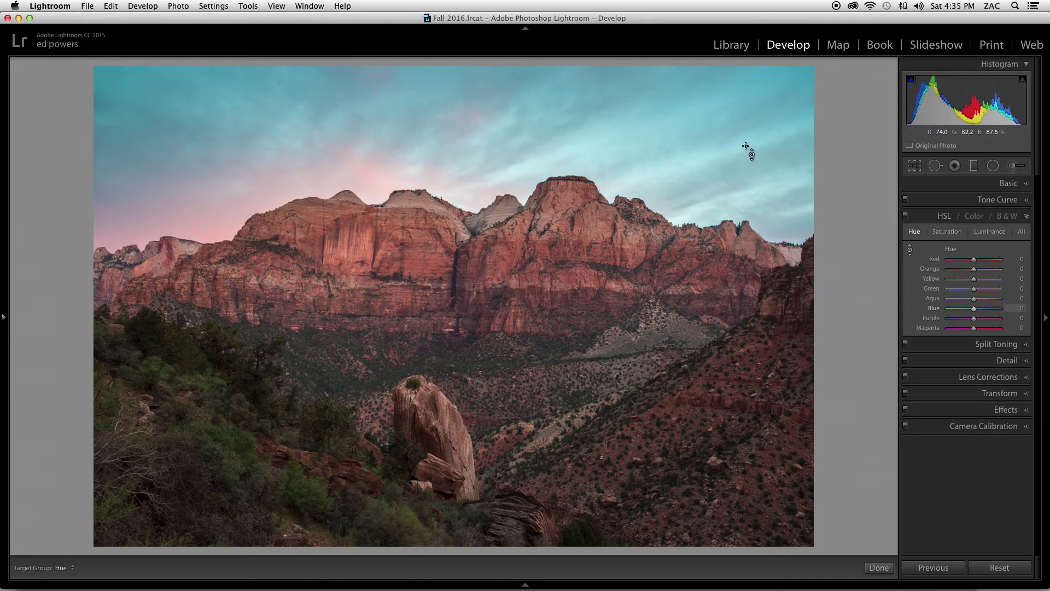
{"action": "left_click_drag", "start_coordinate": [629, 120], "coordinate": [629, 71]}
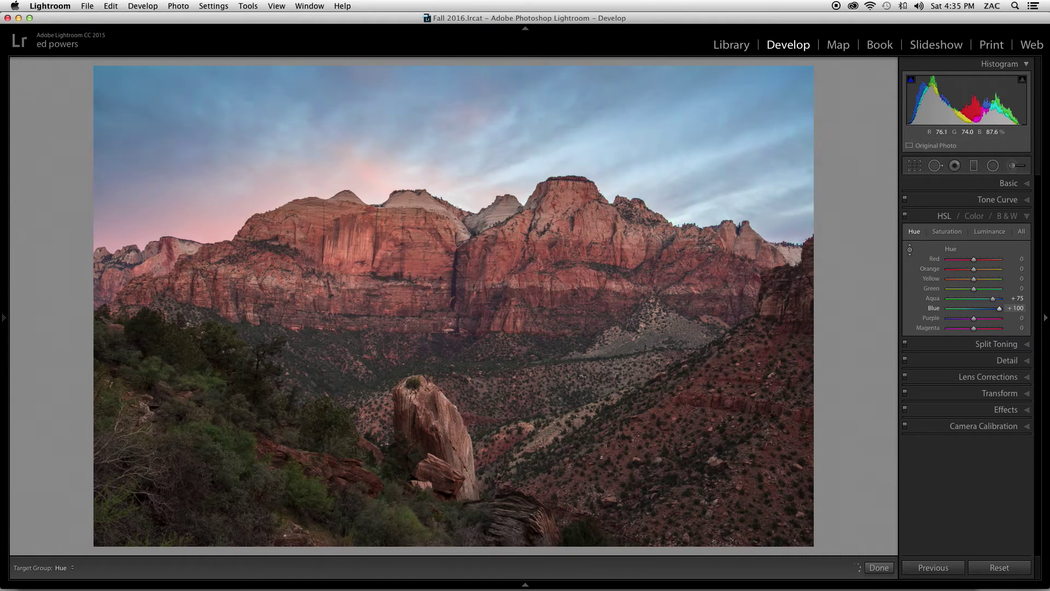
{"action": "left_click_drag", "start_coordinate": [629, 82], "coordinate": [629, 131]}
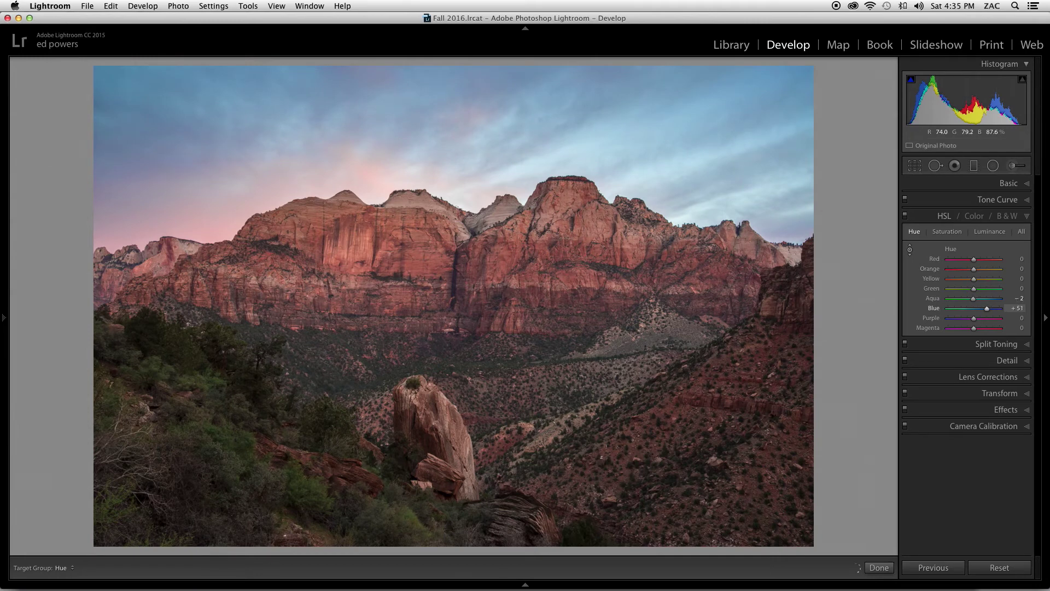
{"action": "left_click_drag", "start_coordinate": [629, 131], "coordinate": [629, 135]}
{"action": "left_click", "coordinate": [874, 569]}
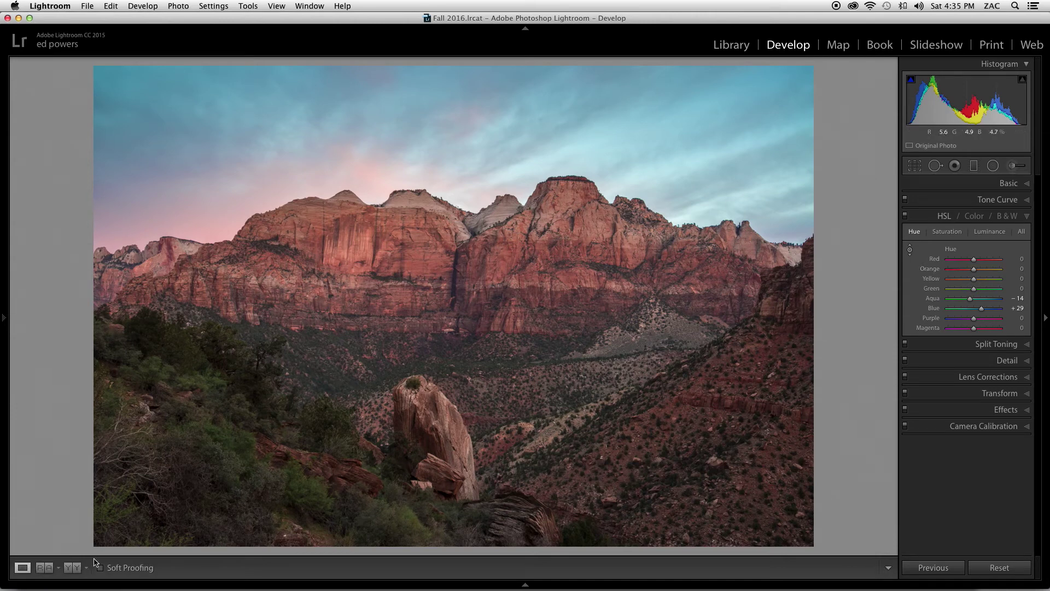
Step: Lower the cliffs' Saturation to Red −7 and Orange −26 by targeted adjustment in before/after comparison, and return to the single-photo view
{"action": "left_click", "coordinate": [72, 568]}
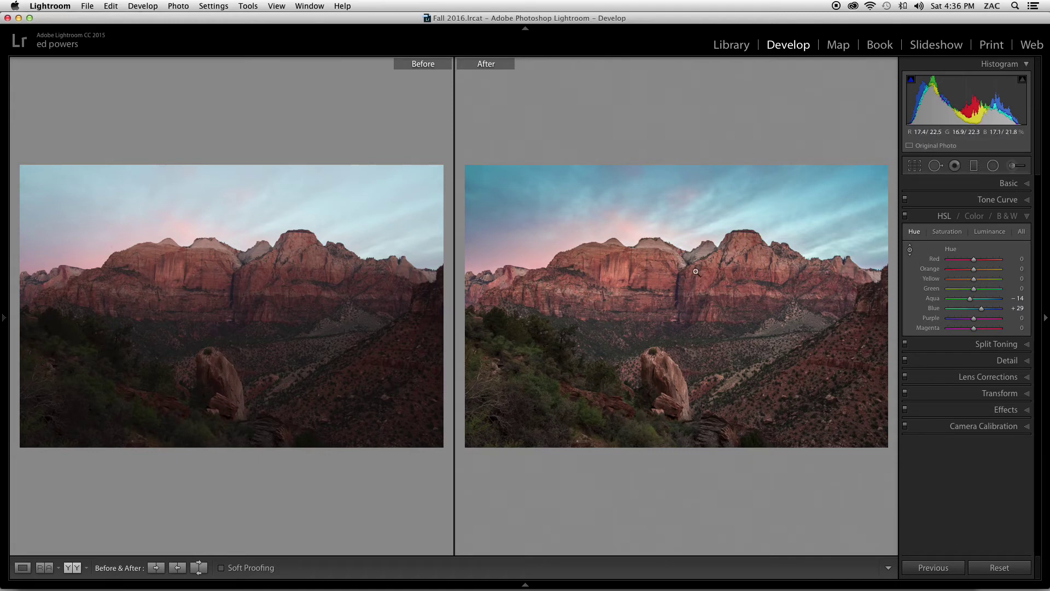
{"action": "left_click", "coordinate": [945, 234]}
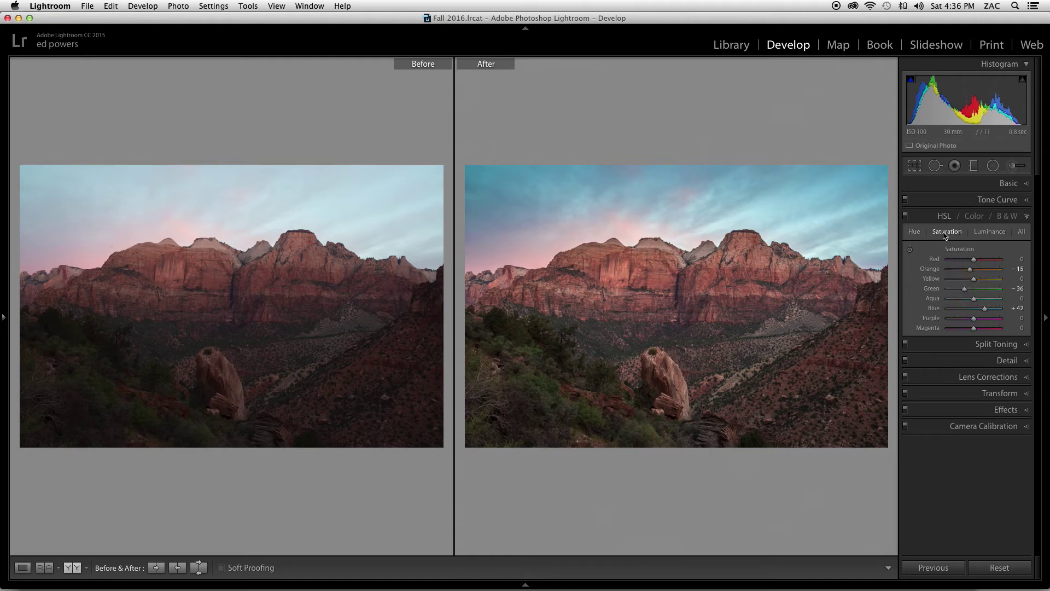
{"action": "left_click", "coordinate": [909, 249]}
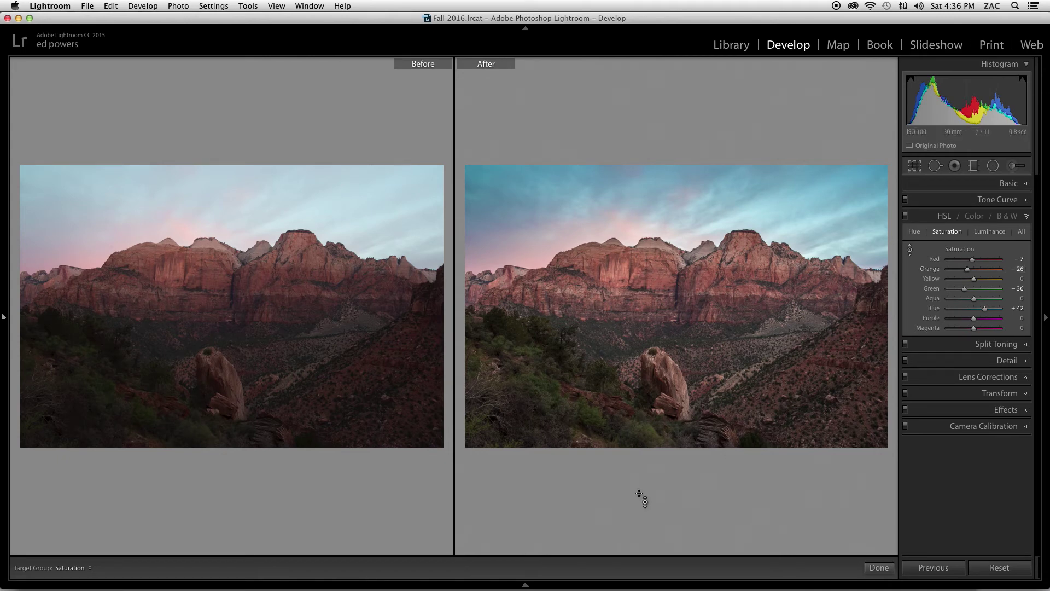
{"action": "left_click", "coordinate": [875, 569]}
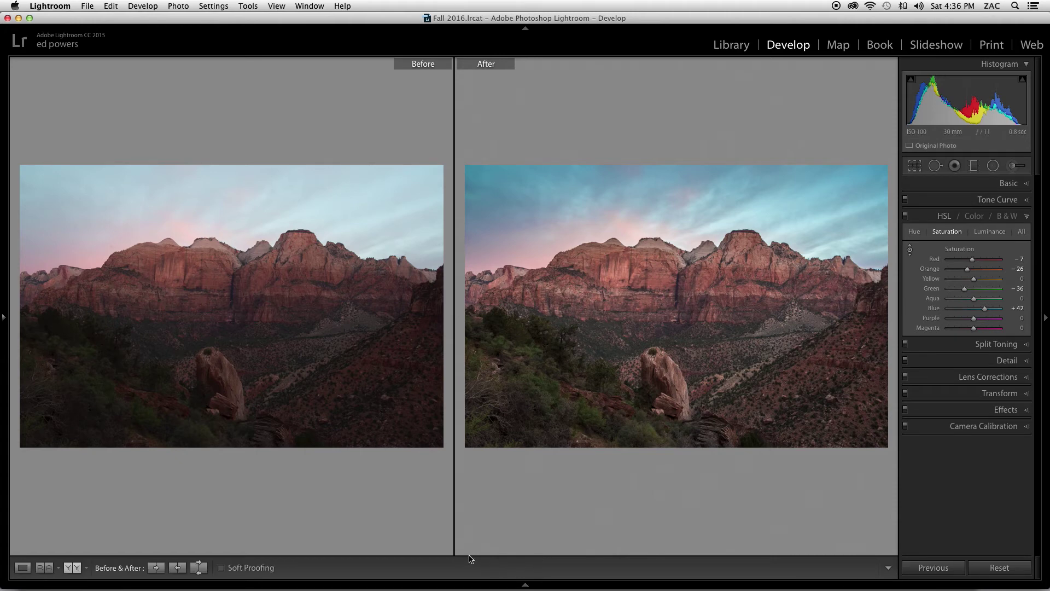
{"action": "left_click", "coordinate": [23, 569]}
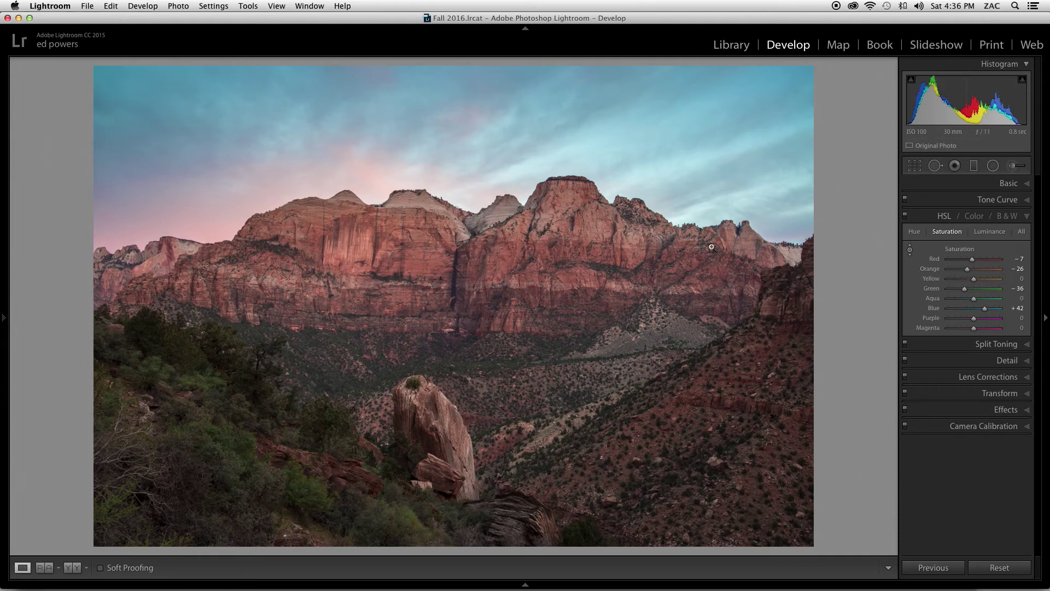
{"action": "left_click", "coordinate": [1029, 219]}
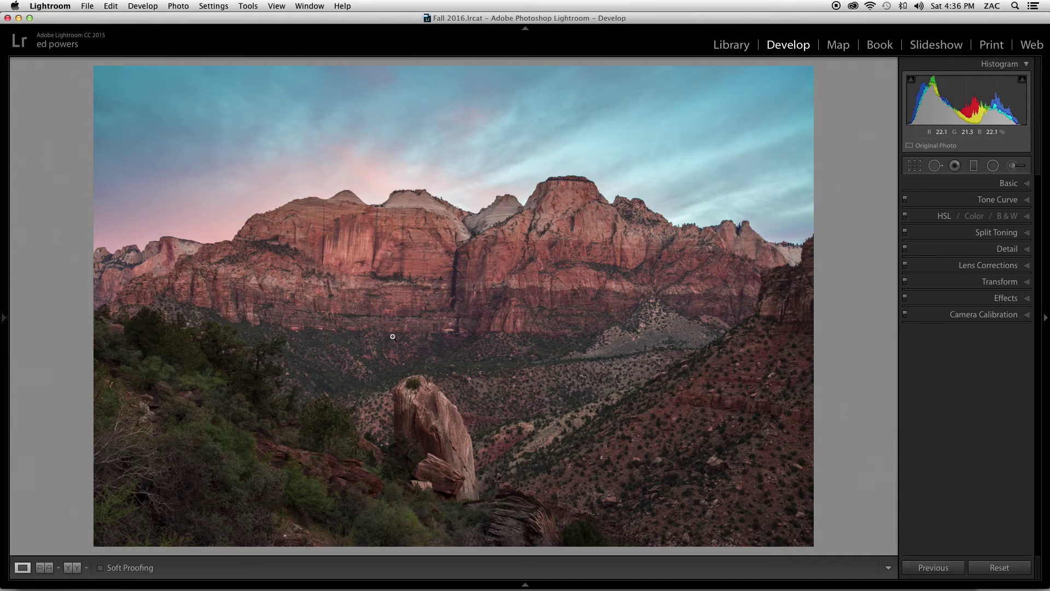
Step: Export the photo to the Desktop as an sRGB JPEG at quality 100, overwriting the existing DSC_1183.jpg
{"action": "left_click", "coordinate": [89, 6]}
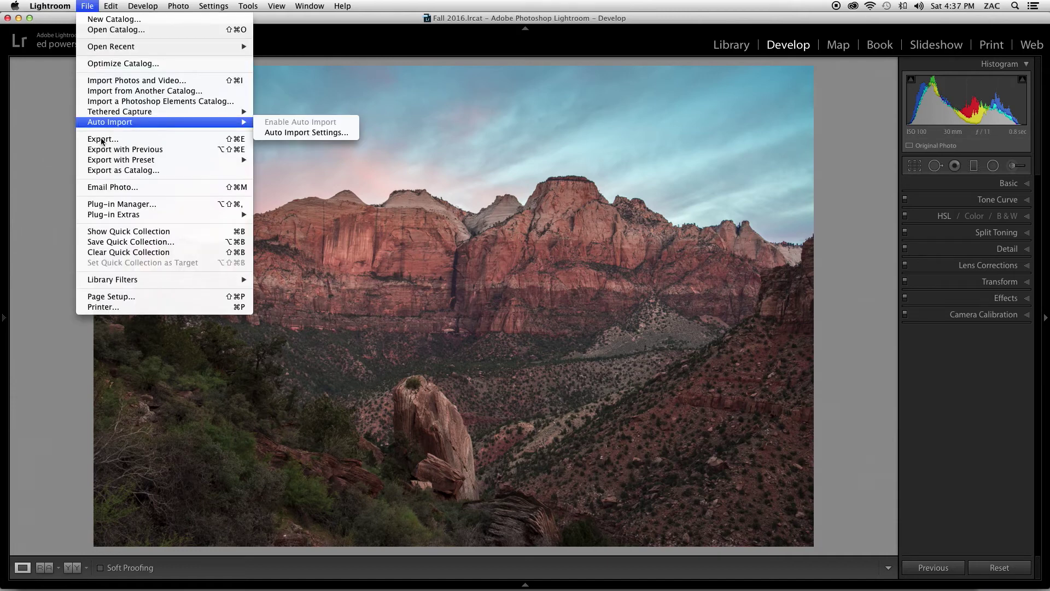
{"action": "left_click", "coordinate": [102, 140]}
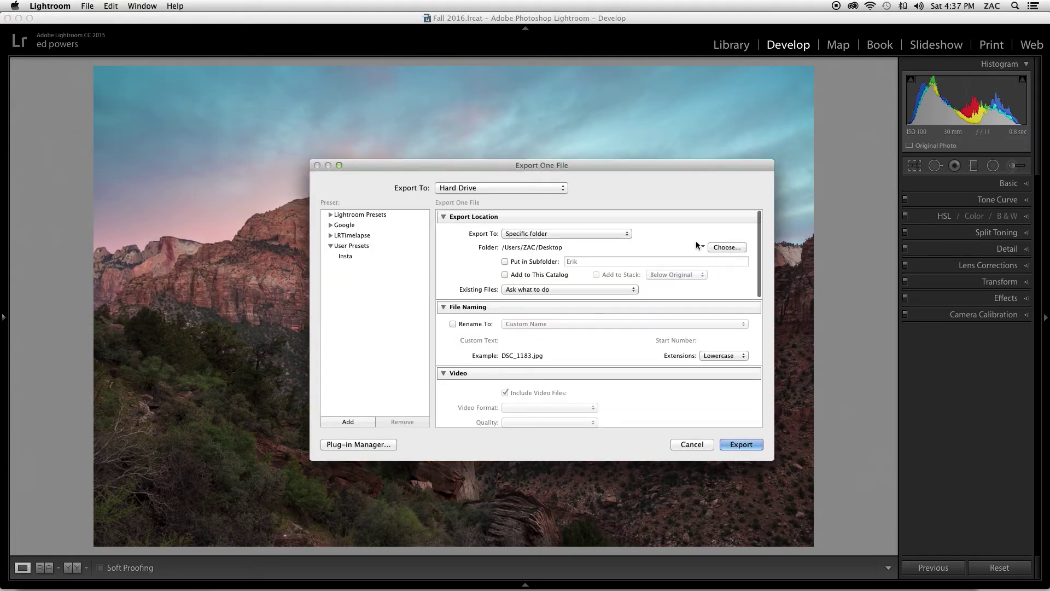
{"action": "scroll", "coordinate": [634, 316], "scroll_direction": "down", "scroll_amount": 2}
{"action": "scroll", "coordinate": [633, 315], "scroll_direction": "down", "scroll_amount": 5}
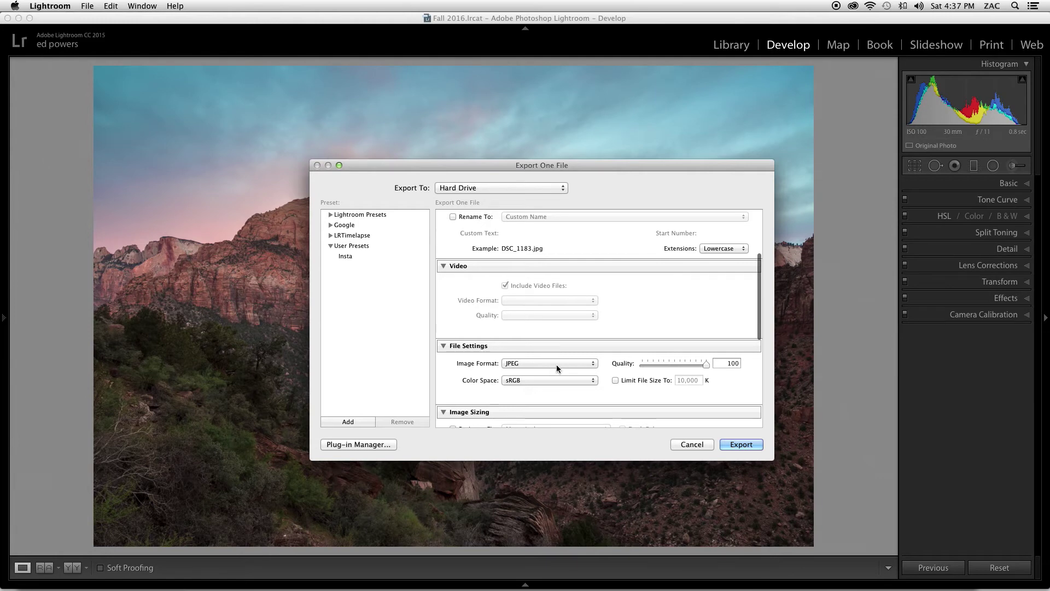
{"action": "scroll", "coordinate": [556, 364], "scroll_direction": "down", "scroll_amount": 3}
{"action": "scroll", "coordinate": [556, 364], "scroll_direction": "down", "scroll_amount": 2}
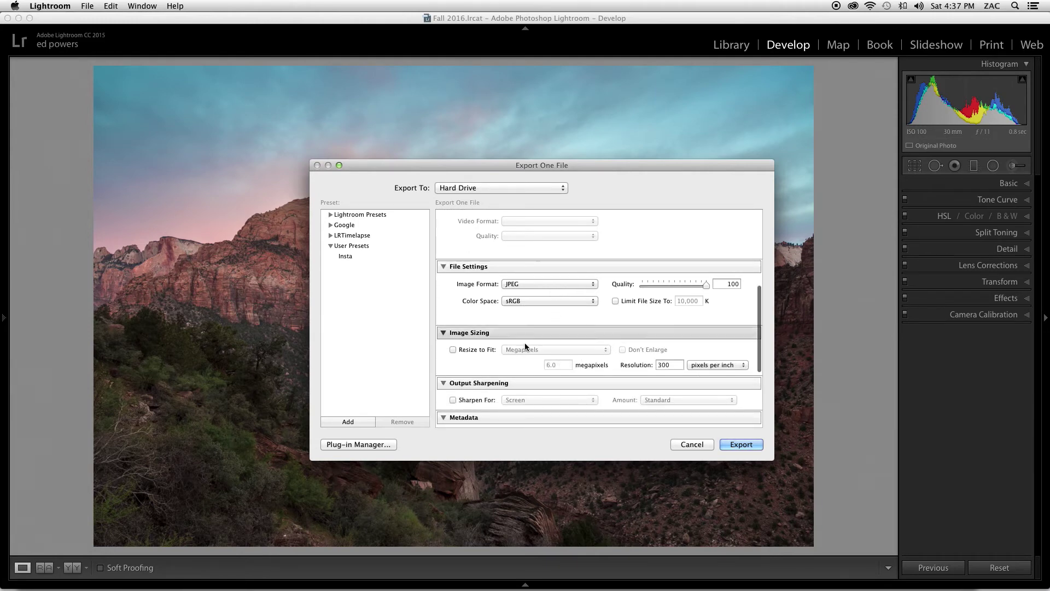
{"action": "left_click", "coordinate": [741, 445]}
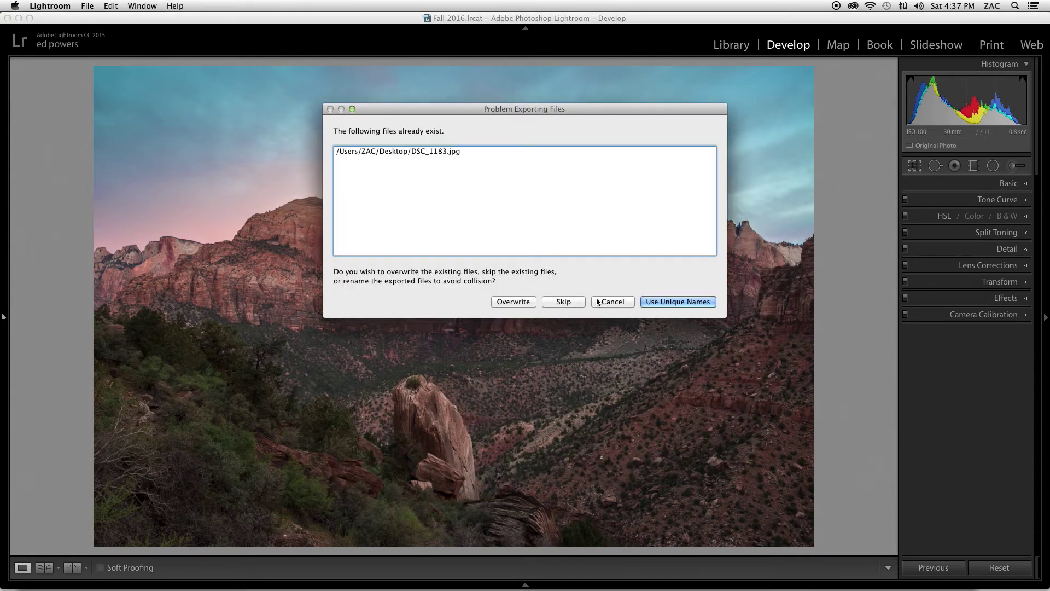
{"action": "left_click", "coordinate": [515, 303]}
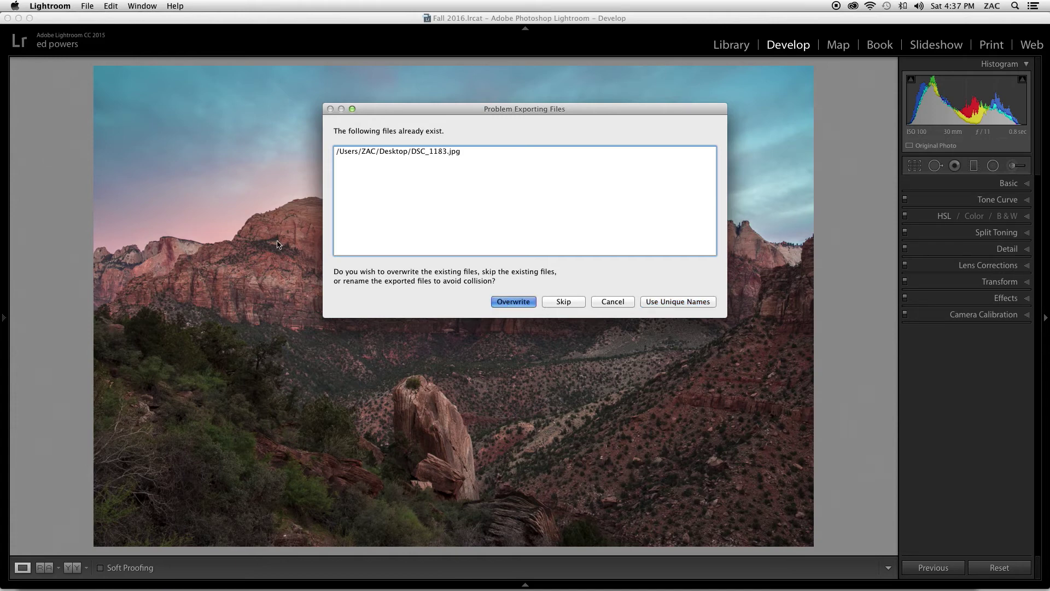